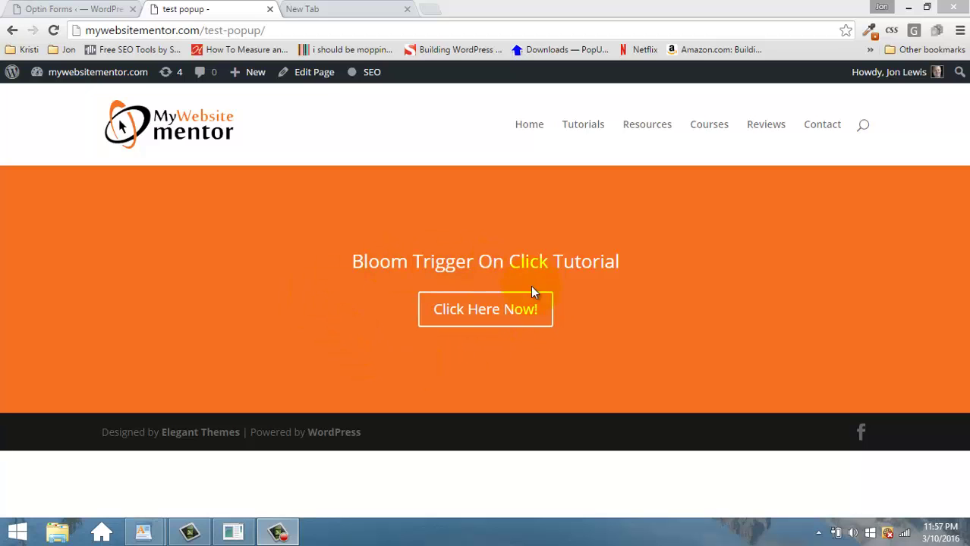
- Check that the Click Here Now! button opens the newsletter popup, then close the popup
{"action": "left_click", "coordinate": [491, 317]}
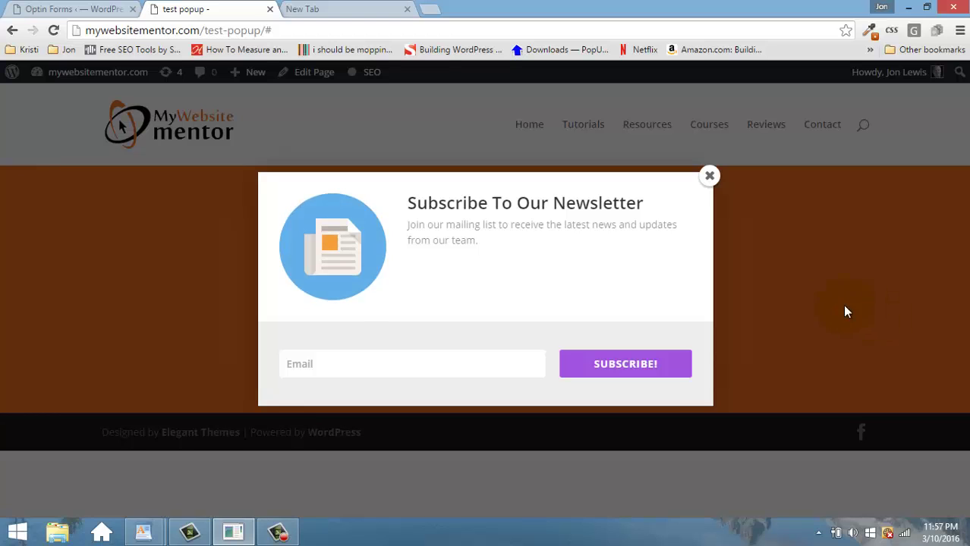
{"action": "left_click", "coordinate": [711, 177]}
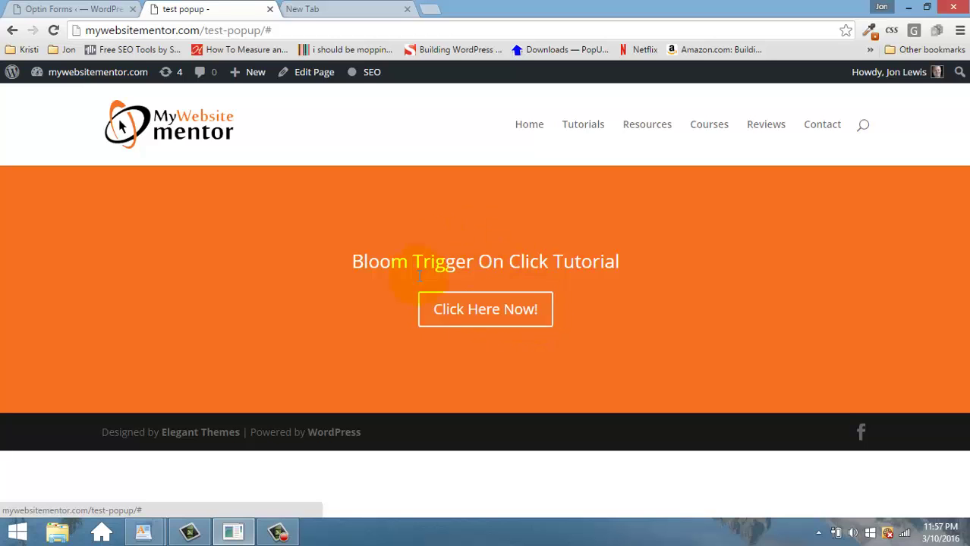
- Open the page in the Divi Builder and delete the existing Call To Action module
{"action": "left_click", "coordinate": [311, 73]}
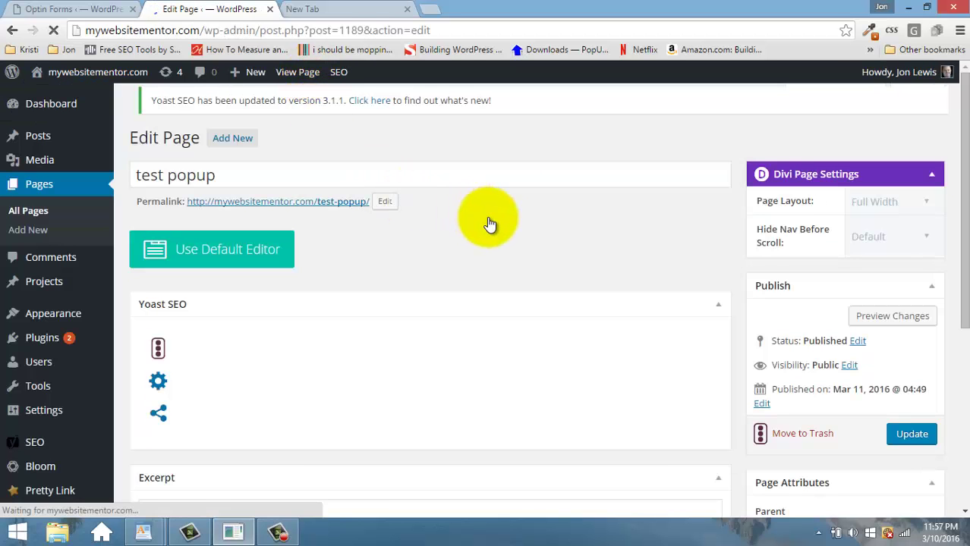
{"action": "scroll", "coordinate": [488, 243], "scroll_direction": "down", "scroll_amount": 5}
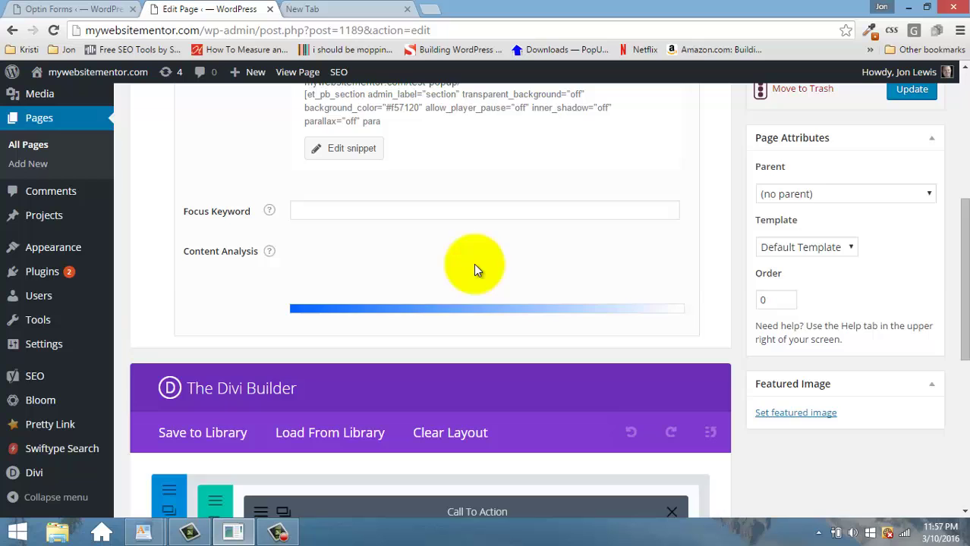
{"action": "scroll", "coordinate": [479, 269], "scroll_direction": "down", "scroll_amount": 2}
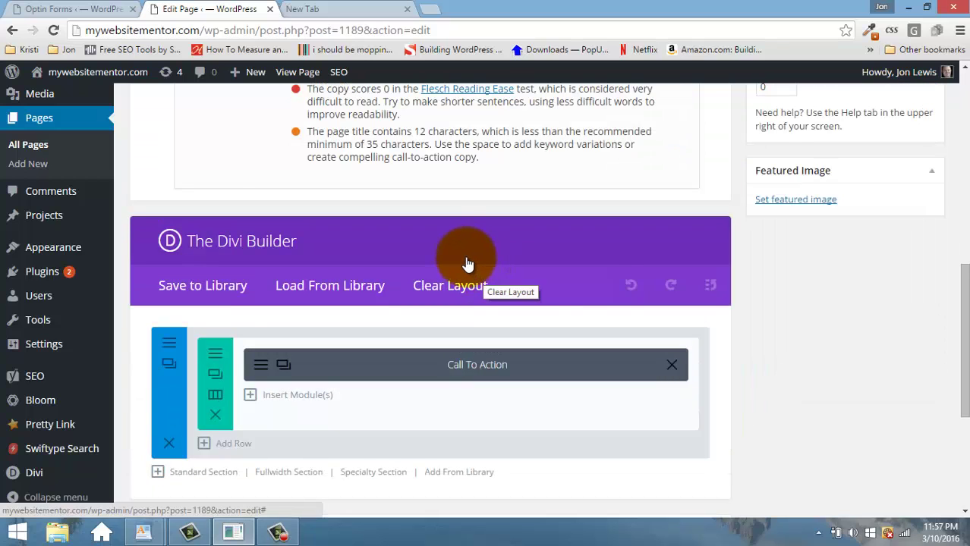
{"action": "scroll", "coordinate": [465, 262], "scroll_direction": "down", "scroll_amount": 2}
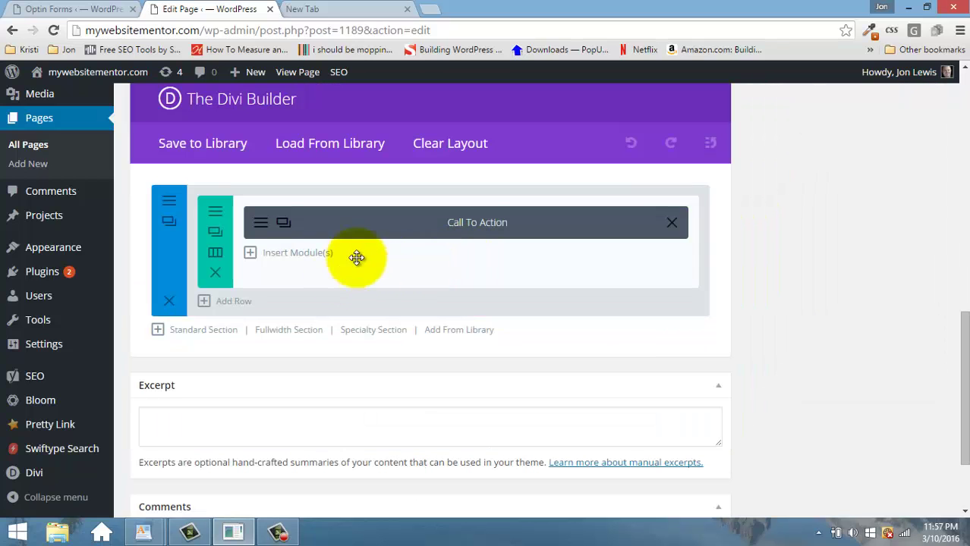
{"action": "left_click", "coordinate": [671, 226]}
- Bring up the Insert Module list in the now-empty row
{"action": "scroll", "coordinate": [647, 281], "scroll_direction": "up", "scroll_amount": 2}
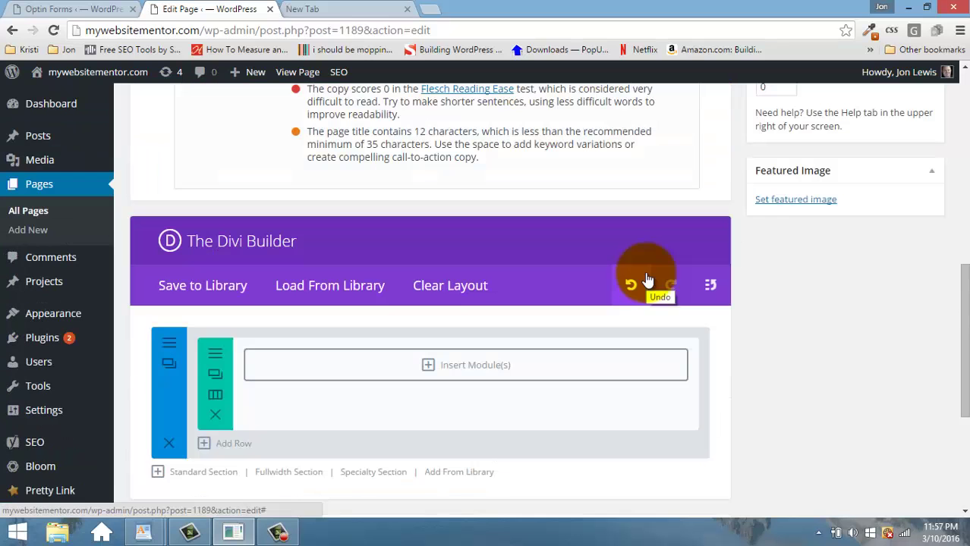
{"action": "scroll", "coordinate": [646, 281], "scroll_direction": "up", "scroll_amount": 5}
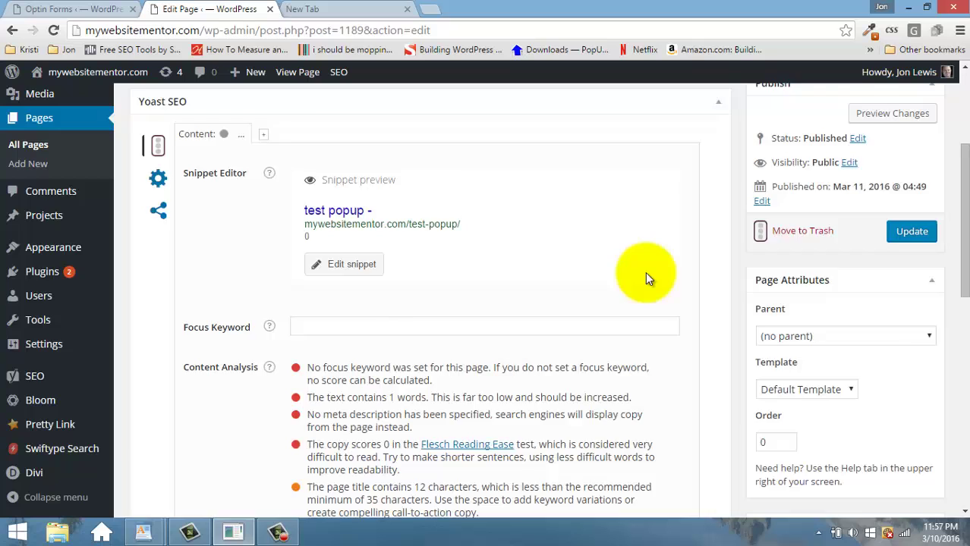
{"action": "scroll", "coordinate": [645, 277], "scroll_direction": "up", "scroll_amount": 2}
{"action": "scroll", "coordinate": [566, 234], "scroll_direction": "down", "scroll_amount": 3}
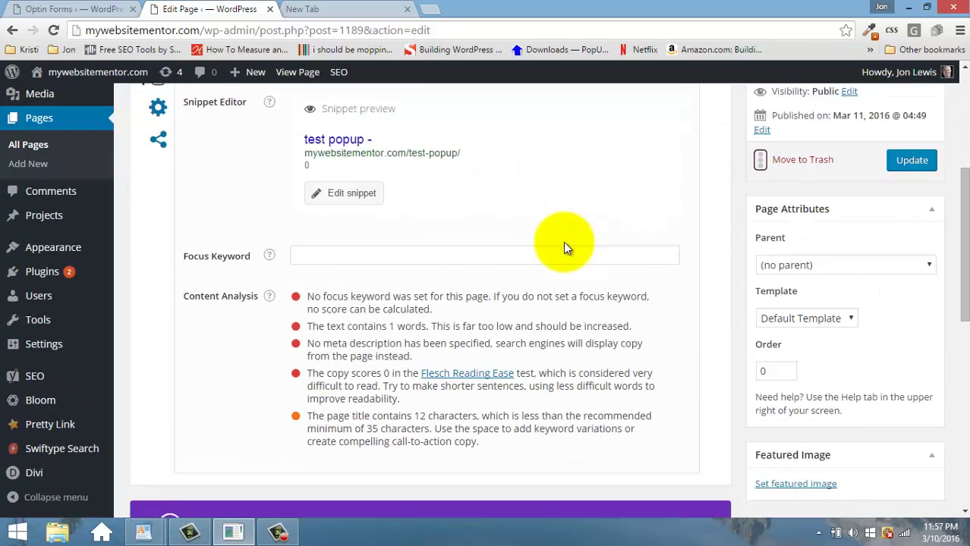
{"action": "scroll", "coordinate": [563, 242], "scroll_direction": "down", "scroll_amount": 4}
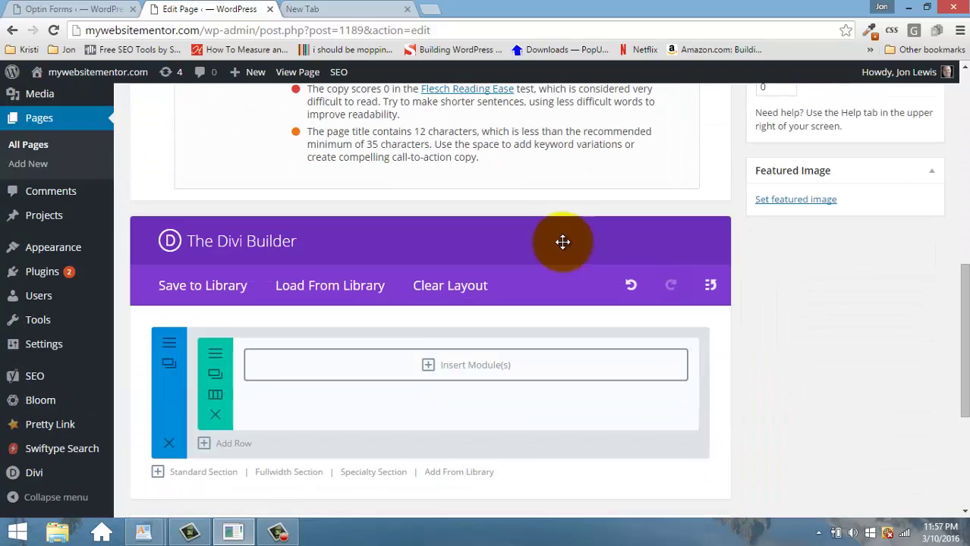
{"action": "left_click", "coordinate": [472, 367]}
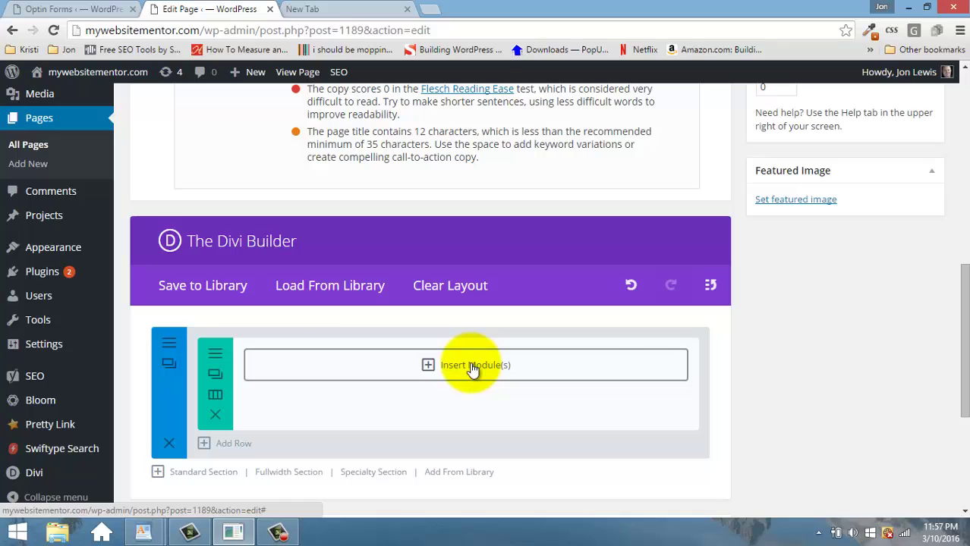
- Add a Call To Action module titled 'Get Free Stuff' with button URL '#' and button text 'Click Here!'
{"action": "scroll", "coordinate": [390, 274], "scroll_direction": "down", "scroll_amount": 2}
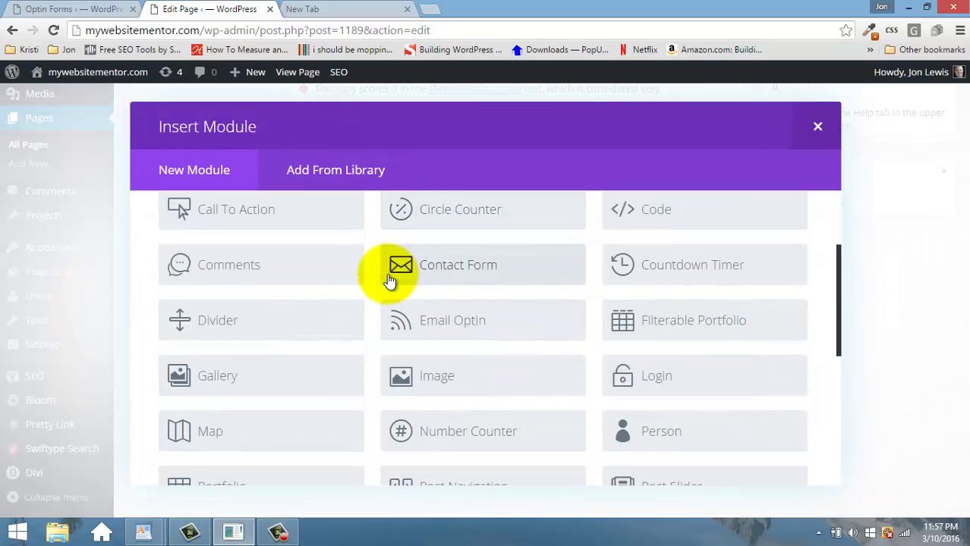
{"action": "left_click", "coordinate": [286, 217]}
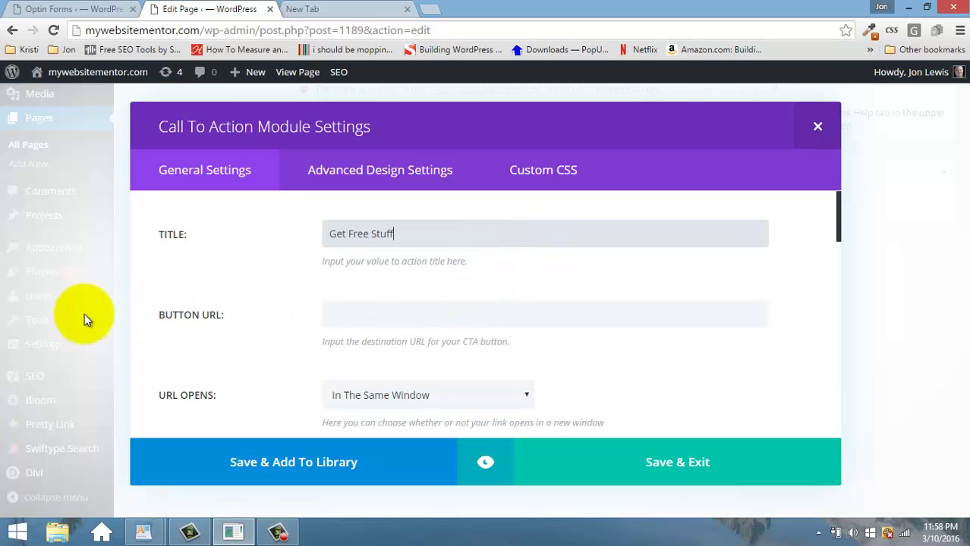
{"action": "left_click", "coordinate": [396, 318]}
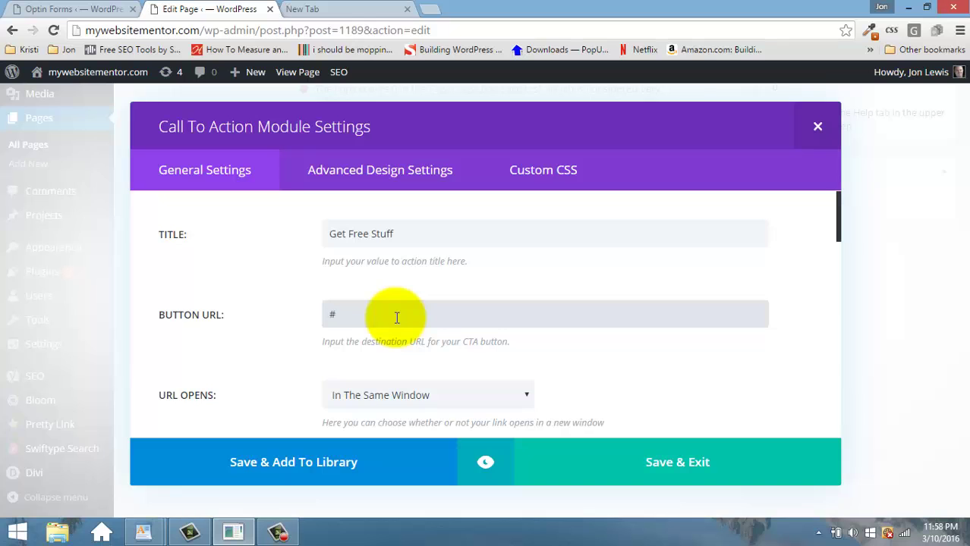
{"action": "scroll", "coordinate": [444, 326], "scroll_direction": "down", "scroll_amount": 2}
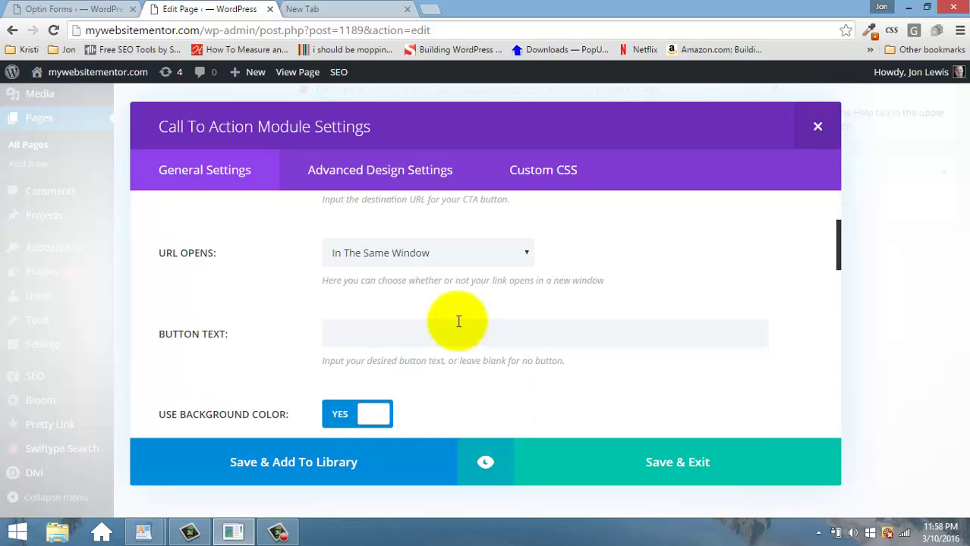
{"action": "left_click", "coordinate": [452, 337]}
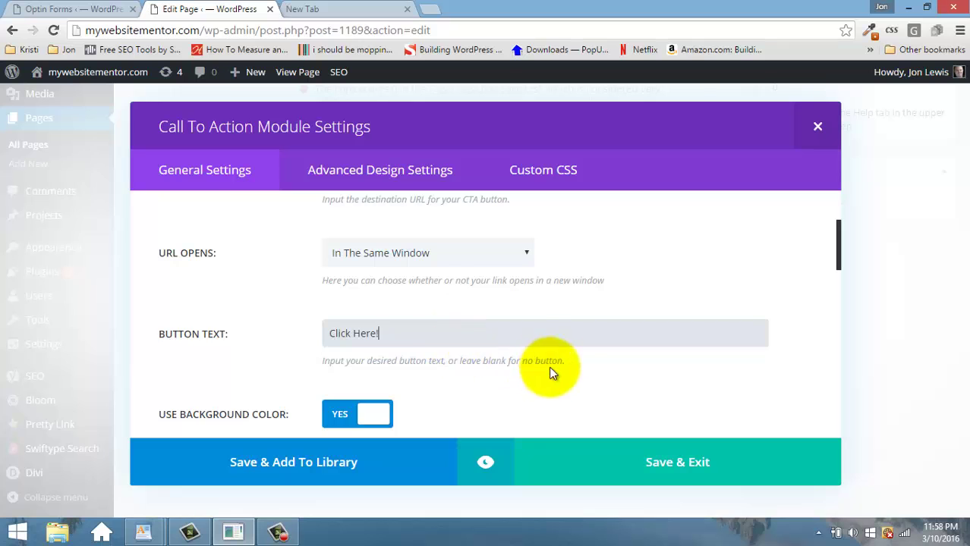
{"action": "scroll", "coordinate": [561, 338], "scroll_direction": "down", "scroll_amount": 2}
{"action": "scroll", "coordinate": [580, 336], "scroll_direction": "up", "scroll_amount": 1}
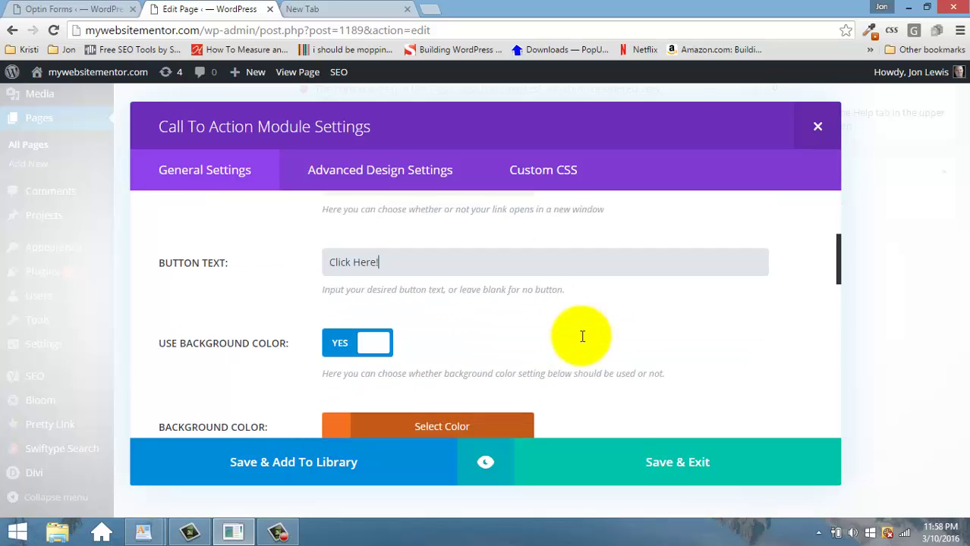
{"action": "scroll", "coordinate": [580, 335], "scroll_direction": "up", "scroll_amount": 3}
- Set the module's Custom CSS class to 'trigger_popup' and save the module
{"action": "left_click", "coordinate": [560, 174]}
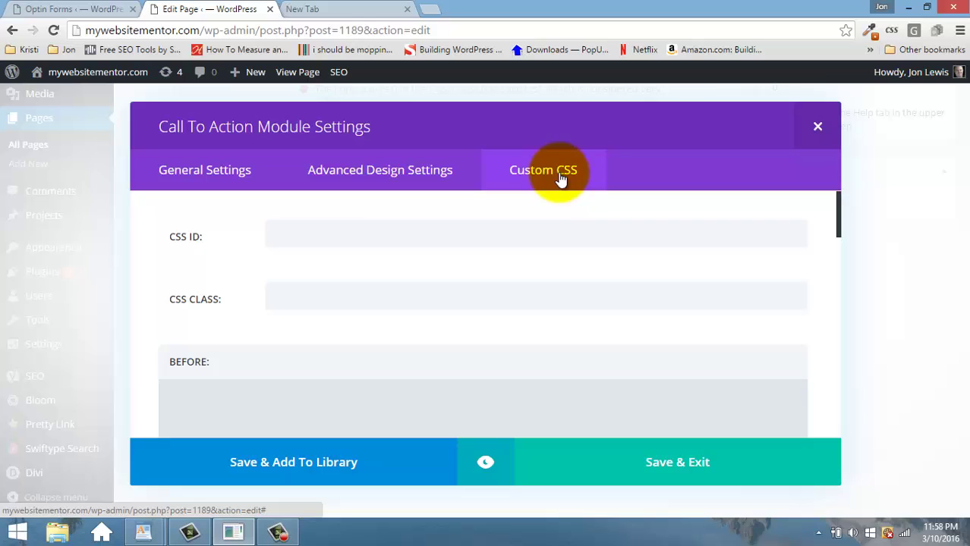
{"action": "left_click", "coordinate": [371, 302]}
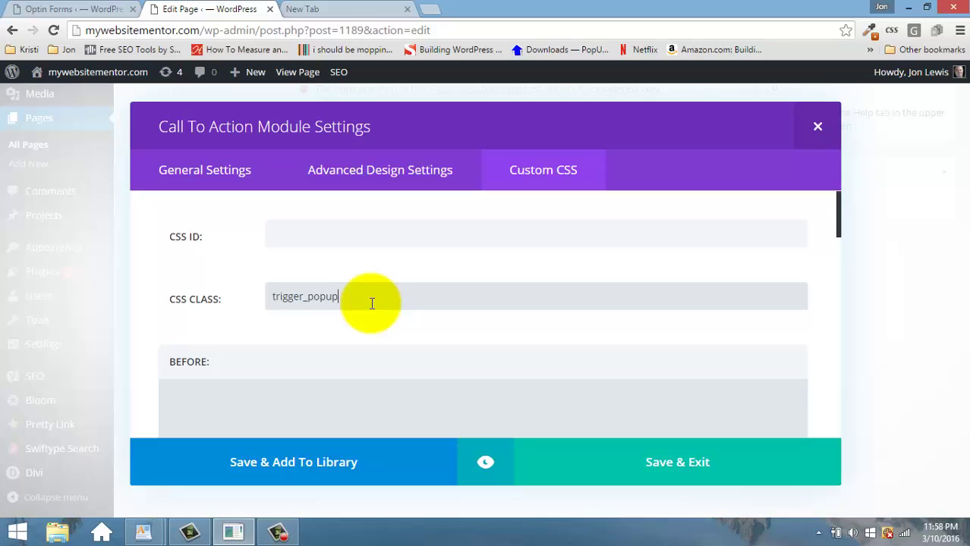
{"action": "left_click", "coordinate": [677, 472]}
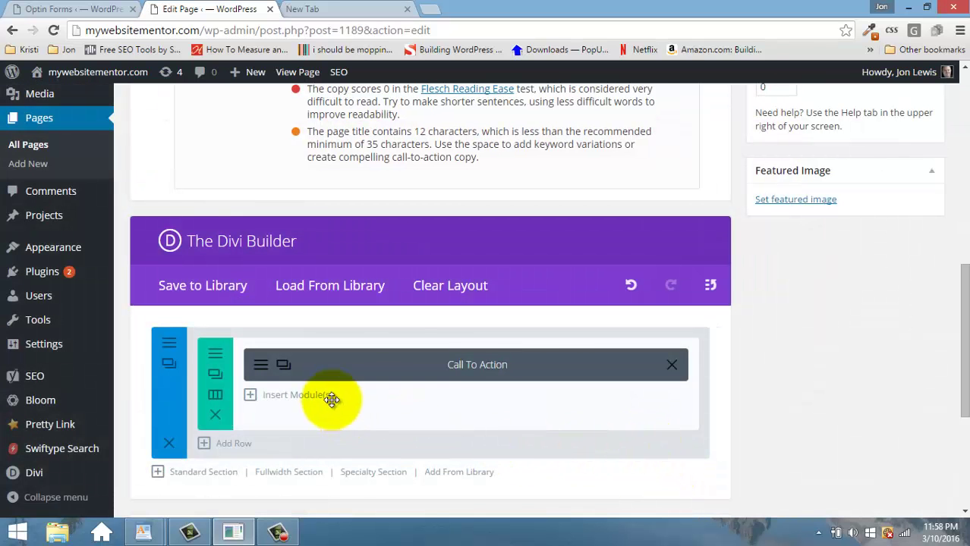
- Update the page and view it live with the Get Free Stuff section and Click Here! button
{"action": "scroll", "coordinate": [769, 447], "scroll_direction": "up", "scroll_amount": 5}
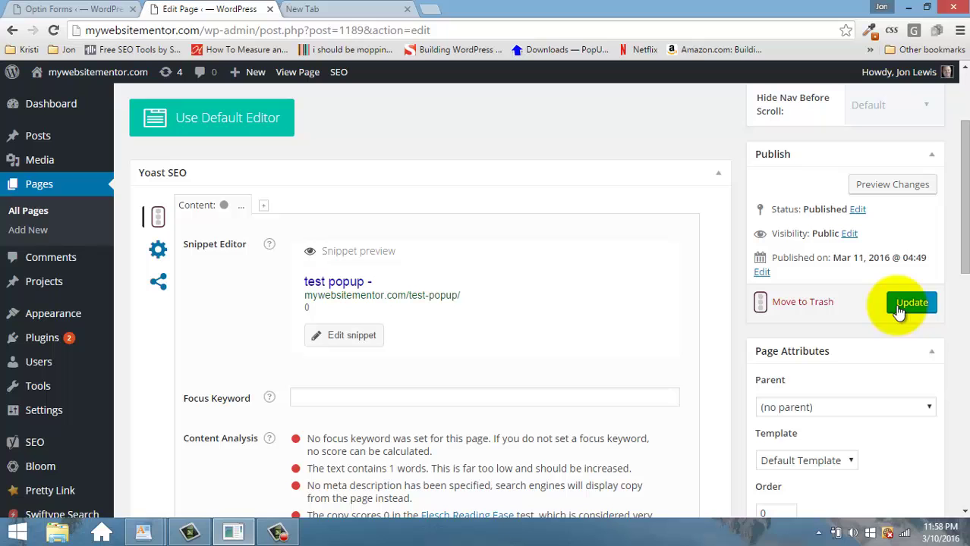
{"action": "left_click", "coordinate": [906, 302]}
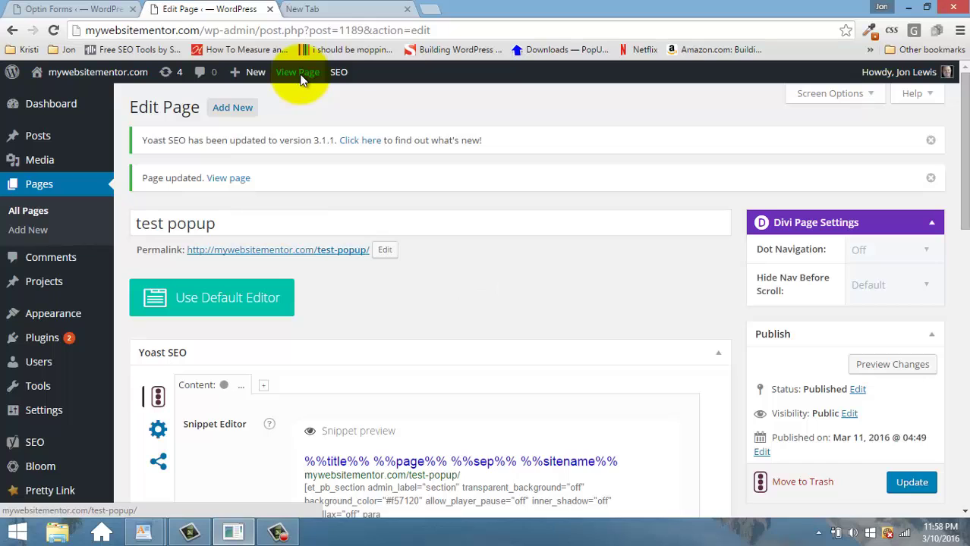
{"action": "left_click", "coordinate": [301, 76]}
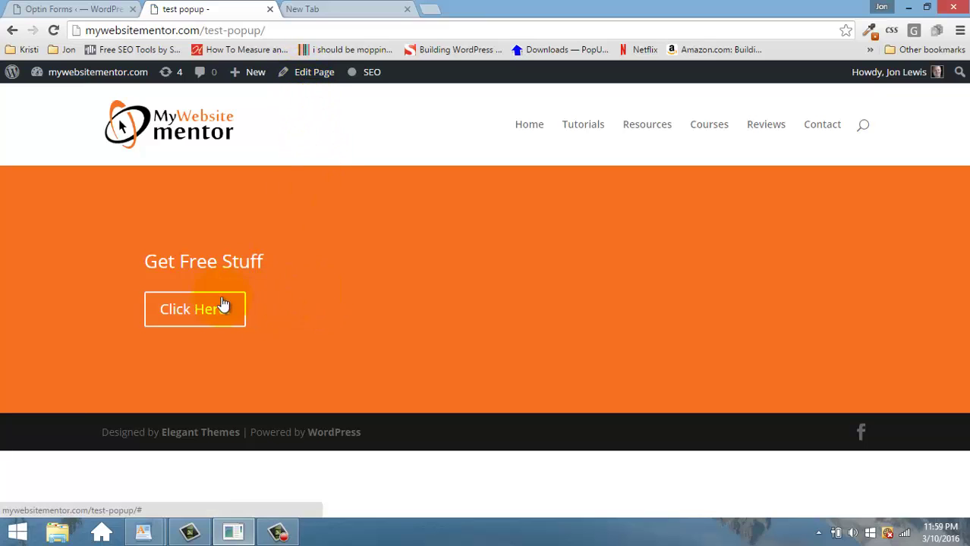
- Reopen the page editor and set the Call To Action module's Text Orientation to Center
{"action": "left_click", "coordinate": [314, 75]}
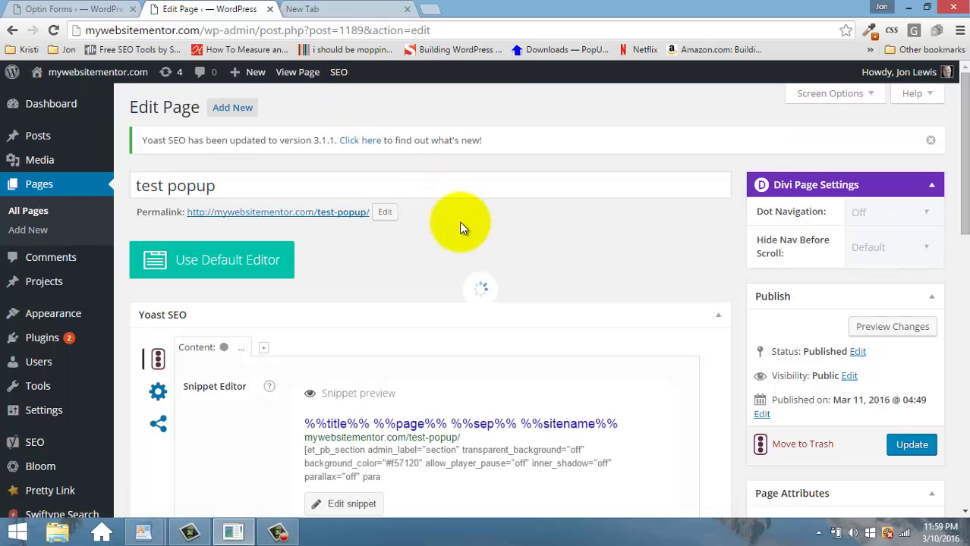
{"action": "scroll", "coordinate": [461, 227], "scroll_direction": "down", "scroll_amount": 4}
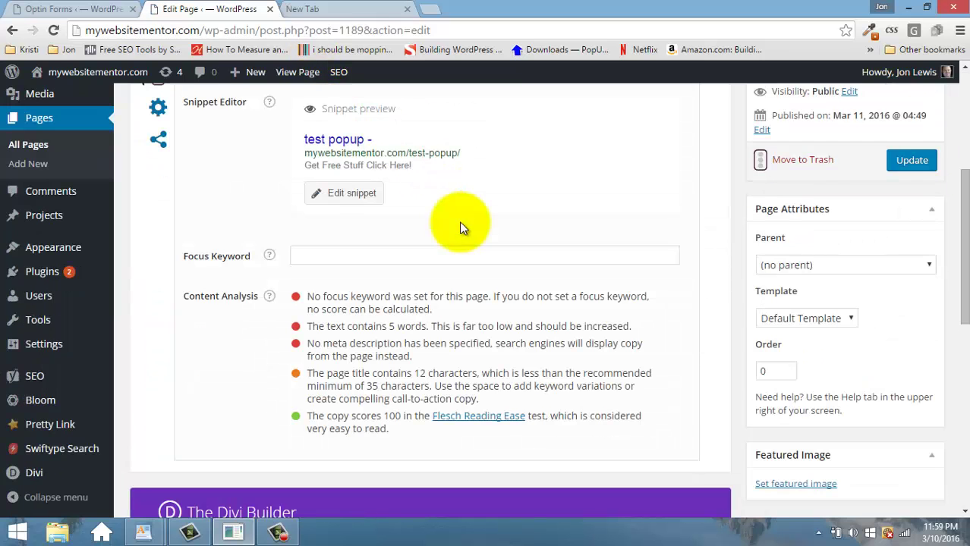
{"action": "scroll", "coordinate": [418, 232], "scroll_direction": "down", "scroll_amount": 5}
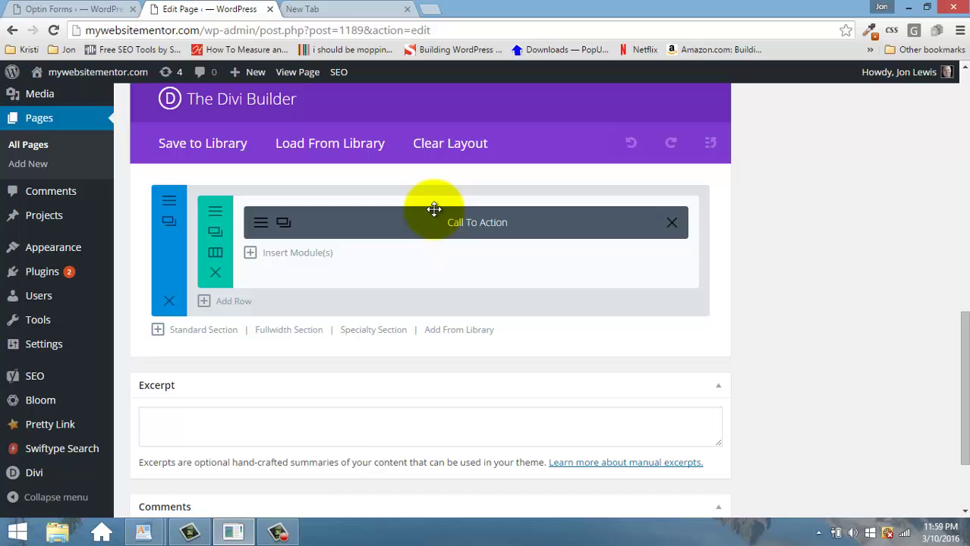
{"action": "left_click", "coordinate": [265, 225]}
{"action": "scroll", "coordinate": [516, 292], "scroll_direction": "down", "scroll_amount": 3}
{"action": "scroll", "coordinate": [528, 302], "scroll_direction": "down", "scroll_amount": 2}
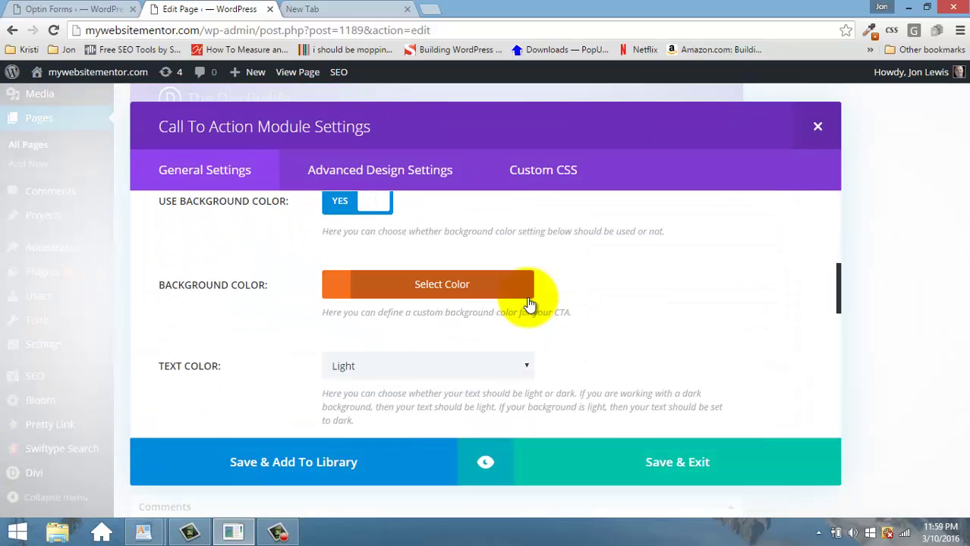
{"action": "scroll", "coordinate": [528, 302], "scroll_direction": "up", "scroll_amount": 2}
{"action": "scroll", "coordinate": [529, 302], "scroll_direction": "down", "scroll_amount": 3}
{"action": "scroll", "coordinate": [527, 297], "scroll_direction": "down", "scroll_amount": 2}
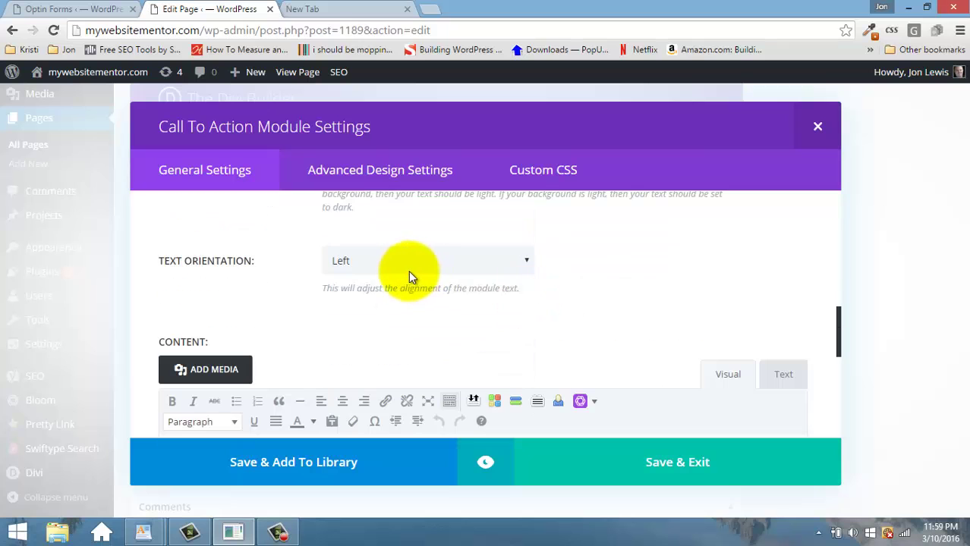
{"action": "left_click", "coordinate": [519, 262]}
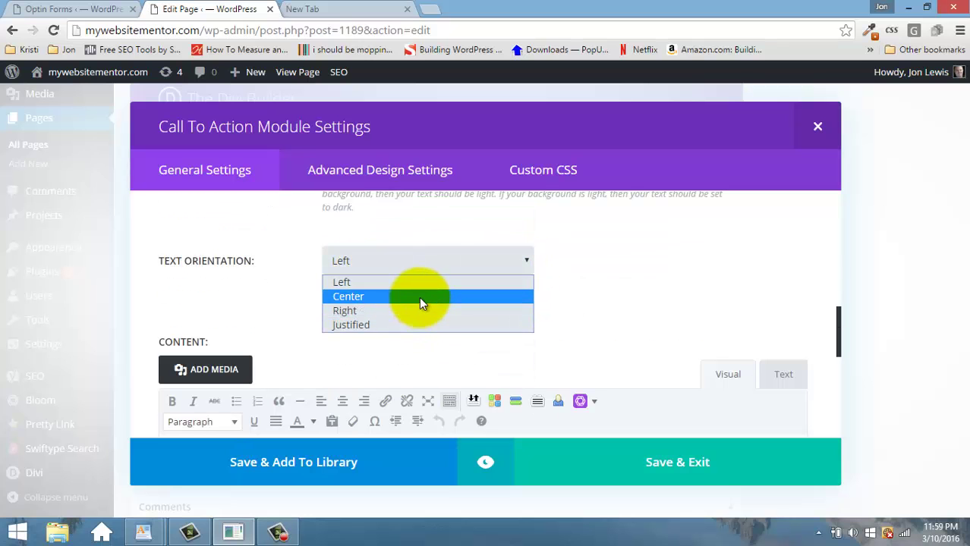
{"action": "left_click", "coordinate": [419, 297]}
- Save the module settings and update the test popup page
{"action": "left_click", "coordinate": [678, 458]}
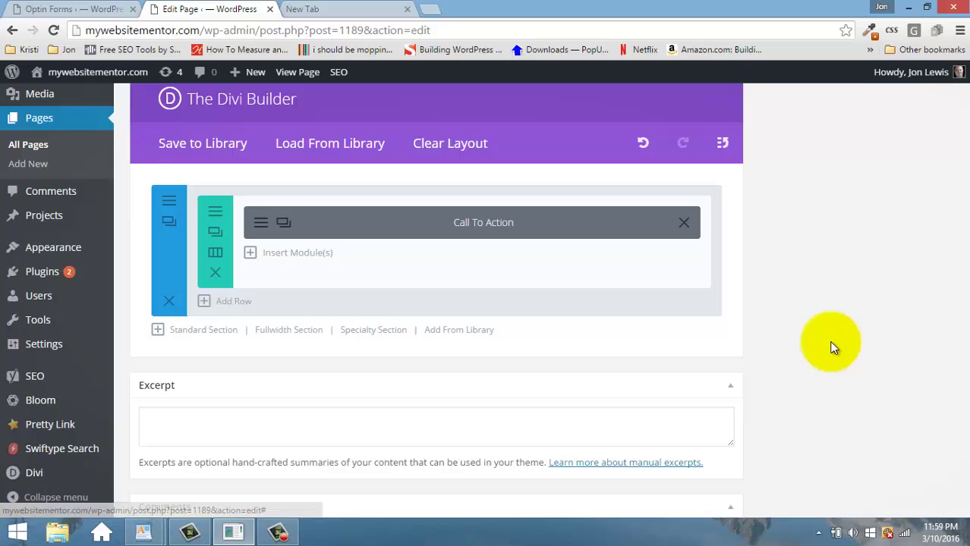
{"action": "scroll", "coordinate": [904, 341], "scroll_direction": "up", "scroll_amount": 5}
{"action": "left_click", "coordinate": [911, 162]}
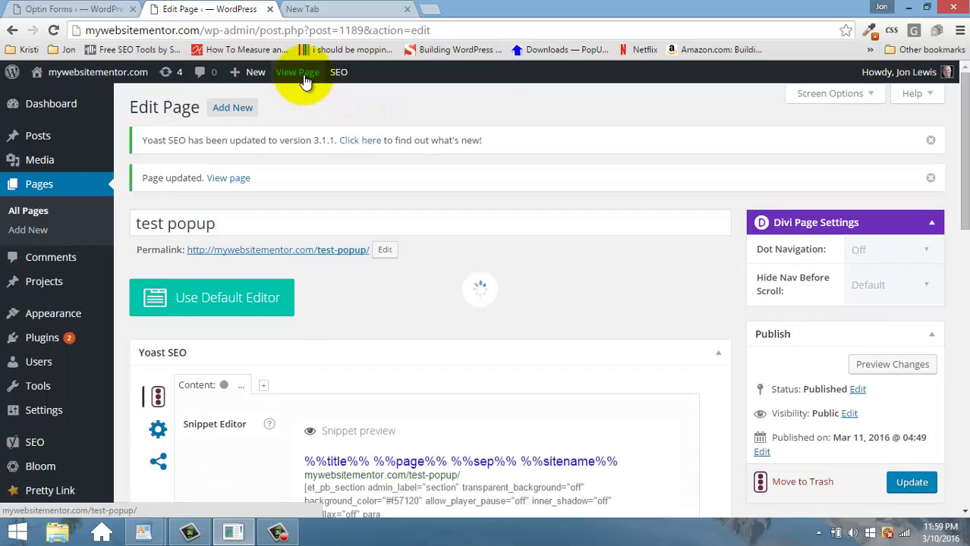
- View the live page with the centered text, then return to the Bloom Optin Forms tab
{"action": "left_click", "coordinate": [303, 74]}
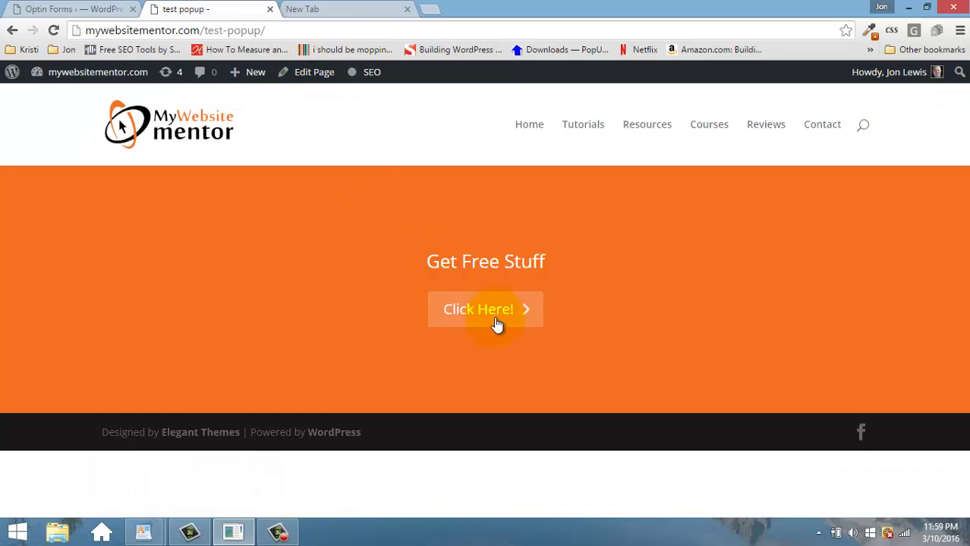
{"action": "left_click", "coordinate": [68, 9]}
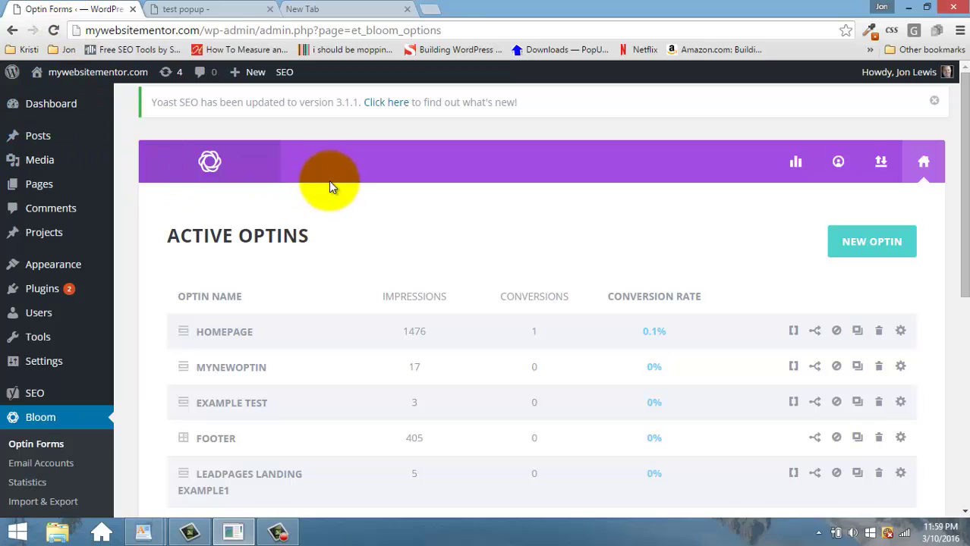
- Delete the Test Trigger optin from the Active Optins list
{"action": "scroll", "coordinate": [331, 188], "scroll_direction": "down", "scroll_amount": 5}
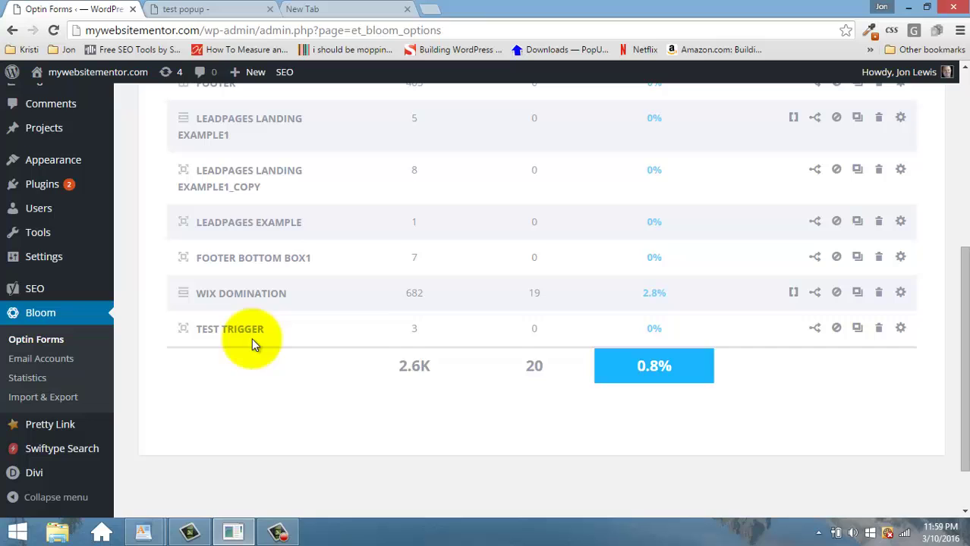
{"action": "left_click", "coordinate": [877, 330]}
{"action": "left_click", "coordinate": [855, 381]}
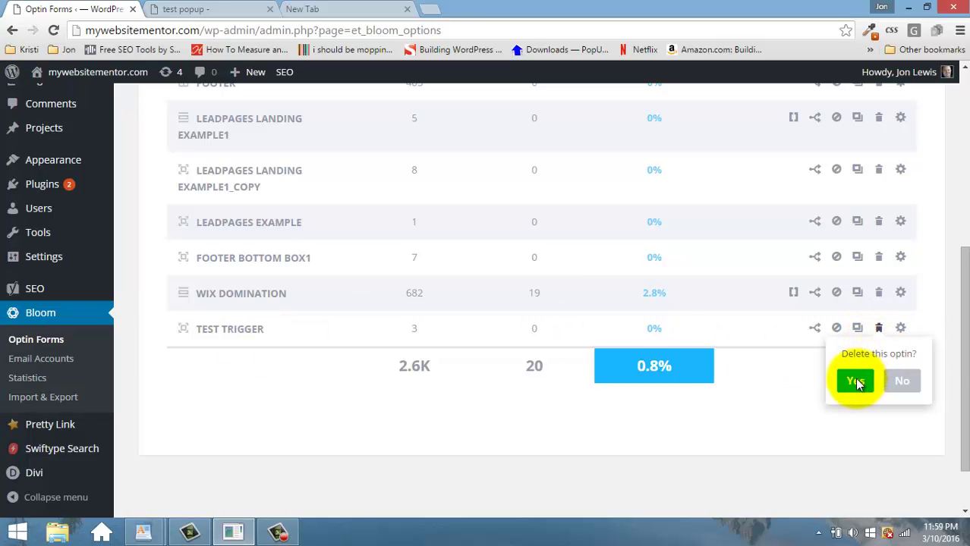
- Create a new Pop Up optin named 'Trigger test'
{"action": "scroll", "coordinate": [825, 371], "scroll_direction": "up", "scroll_amount": 5}
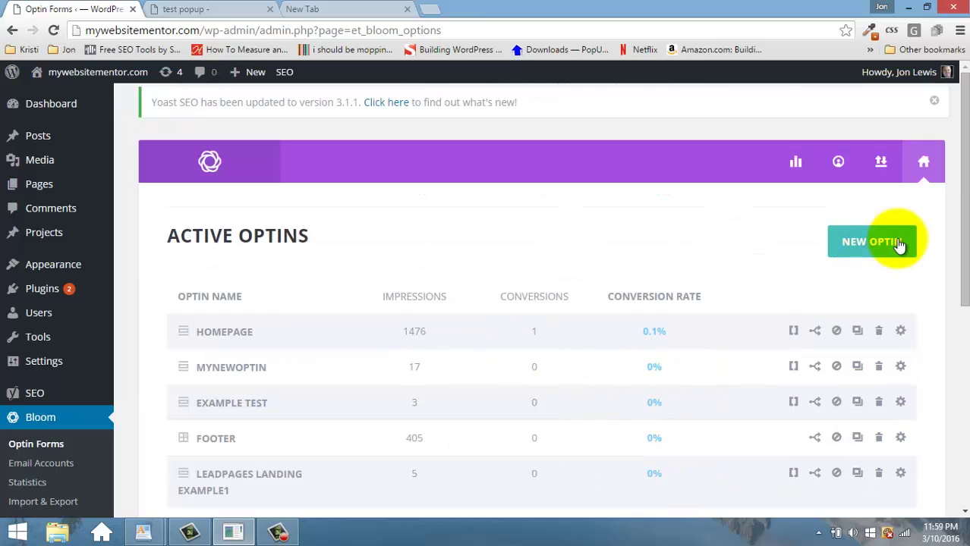
{"action": "left_click", "coordinate": [898, 244]}
{"action": "left_click", "coordinate": [267, 397]}
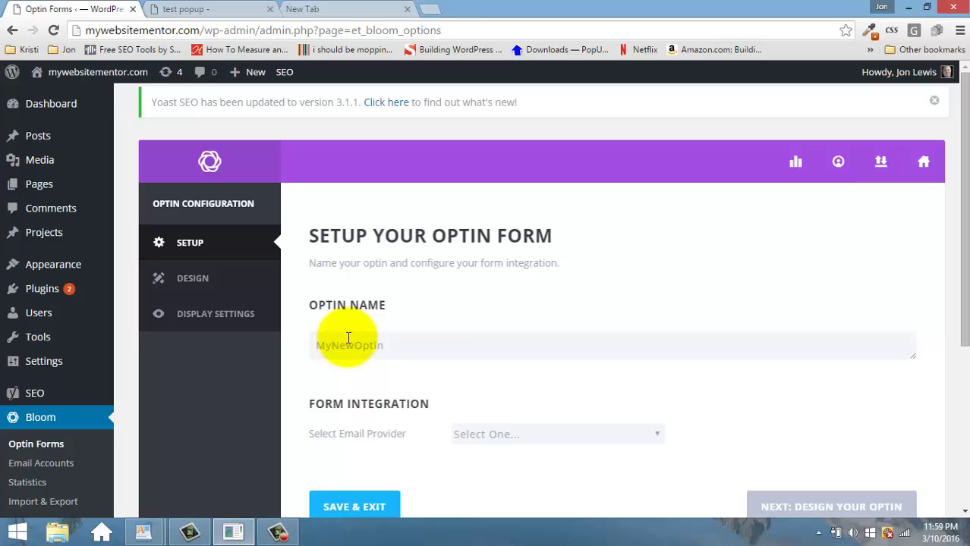
{"action": "double_click", "coordinate": [307, 350]}
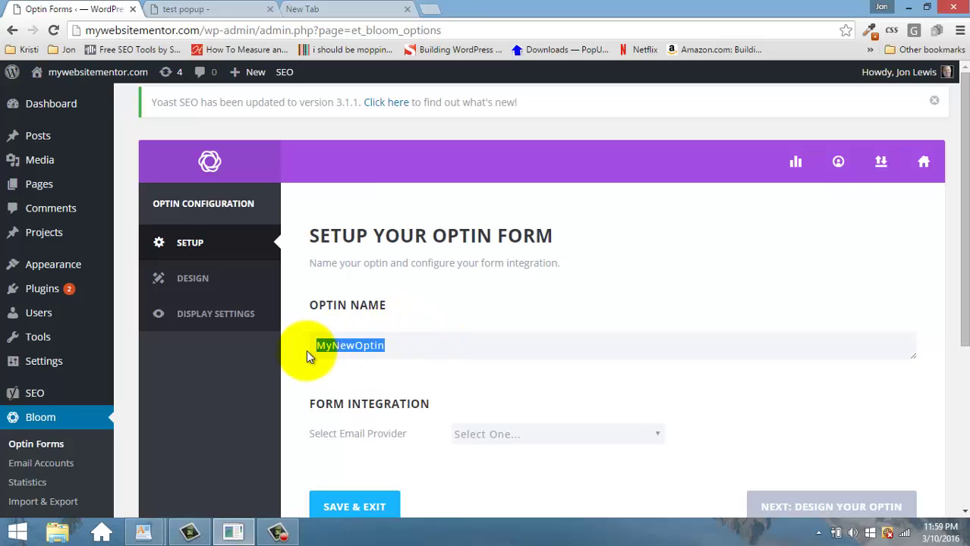
{"action": "type", "text": "Trigge"}
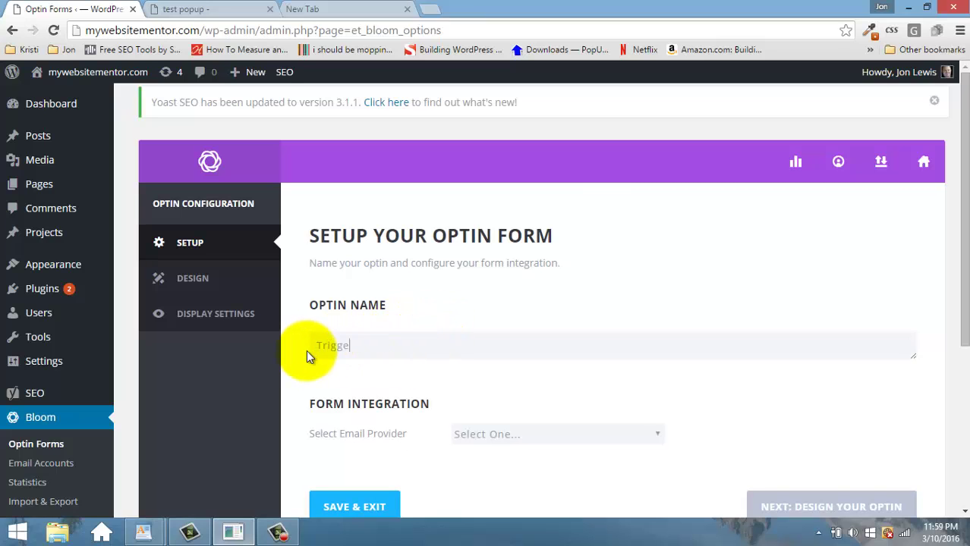
{"action": "type", "text": "r test"}
- Connect the optin to MailChimp using the connected account and the 'Teach Me Your Ways My Website Mentor' list
{"action": "scroll", "coordinate": [645, 311], "scroll_direction": "down", "scroll_amount": 2}
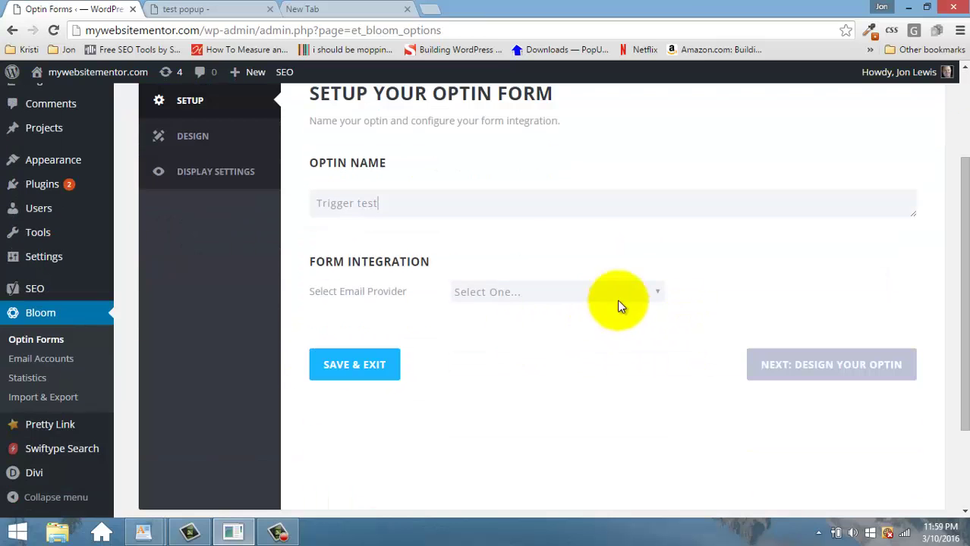
{"action": "left_click", "coordinate": [654, 288]}
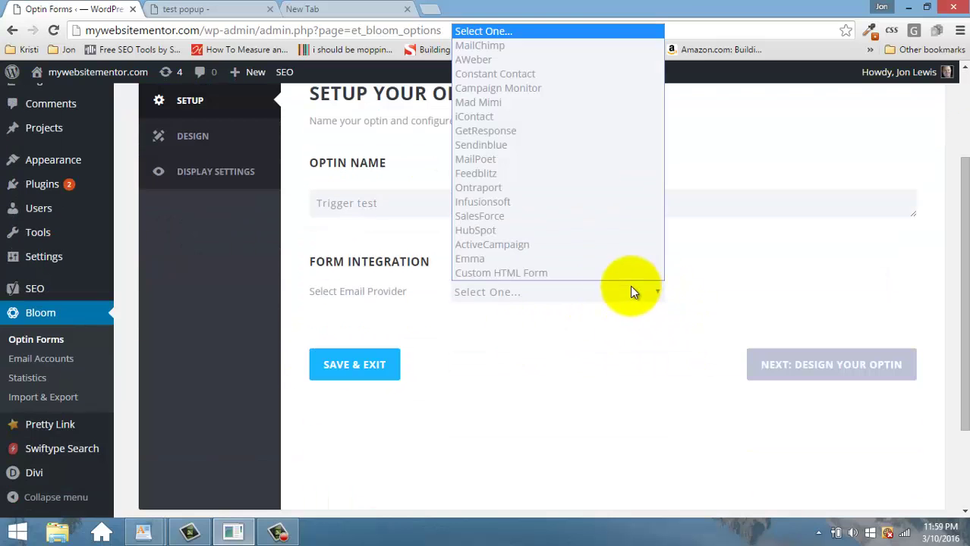
{"action": "left_click", "coordinate": [524, 48]}
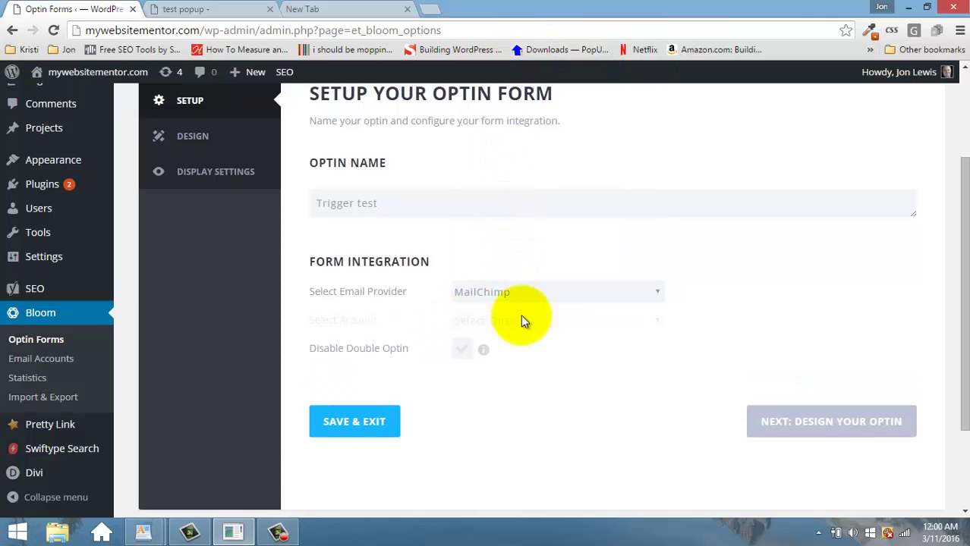
{"action": "left_click", "coordinate": [659, 324]}
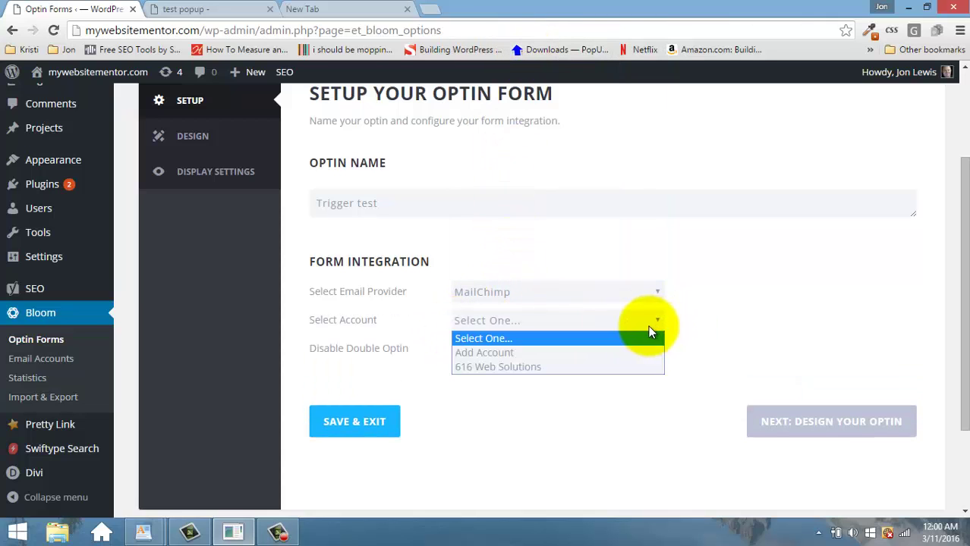
{"action": "left_click", "coordinate": [618, 367]}
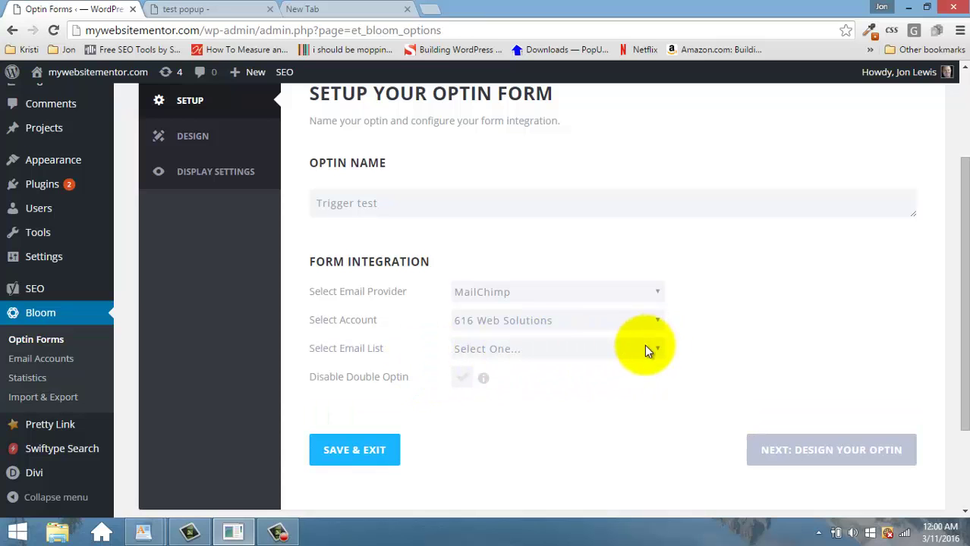
{"action": "left_click", "coordinate": [658, 349]}
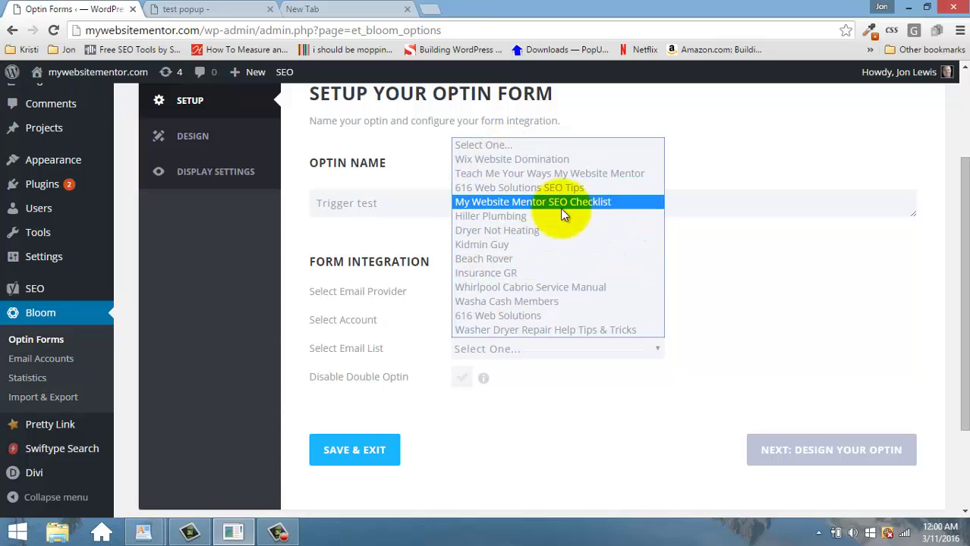
{"action": "left_click", "coordinate": [534, 174]}
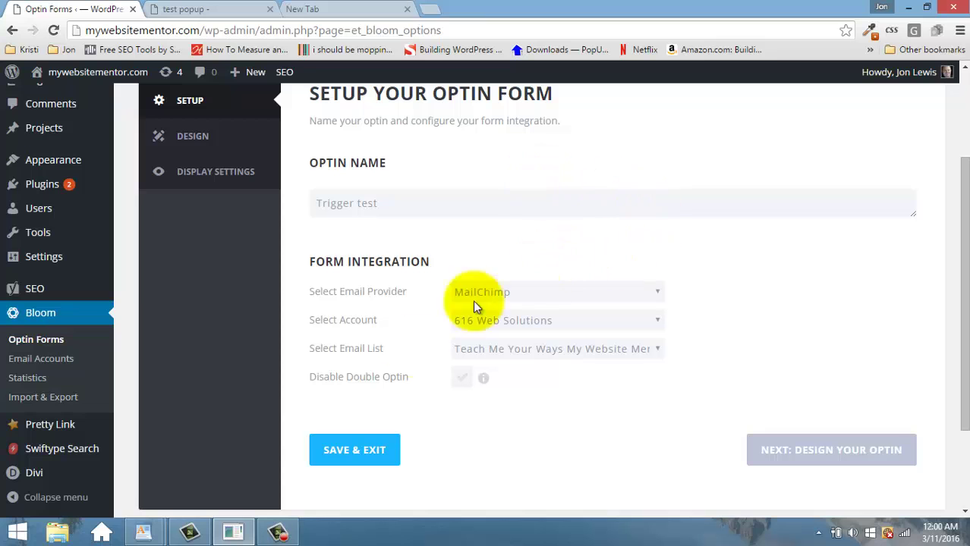
{"action": "left_click", "coordinate": [827, 452]}
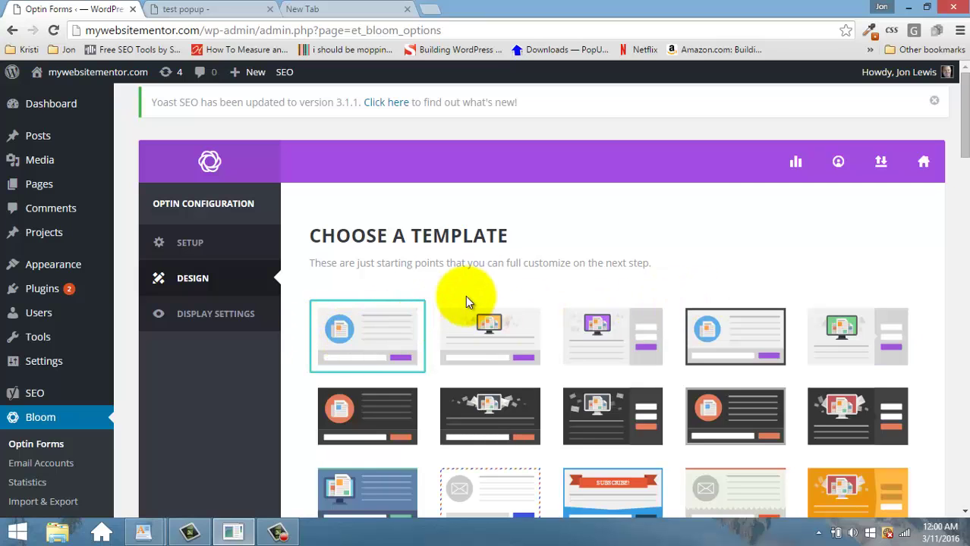
{"action": "scroll", "coordinate": [499, 307], "scroll_direction": "down", "scroll_amount": 4}
{"action": "scroll", "coordinate": [499, 306], "scroll_direction": "down", "scroll_amount": 20}
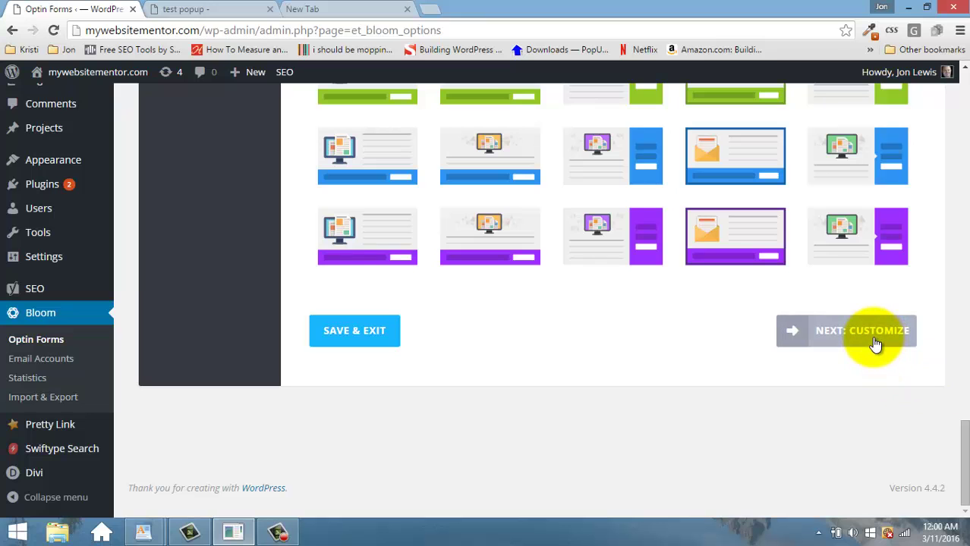
{"action": "left_click", "coordinate": [872, 337]}
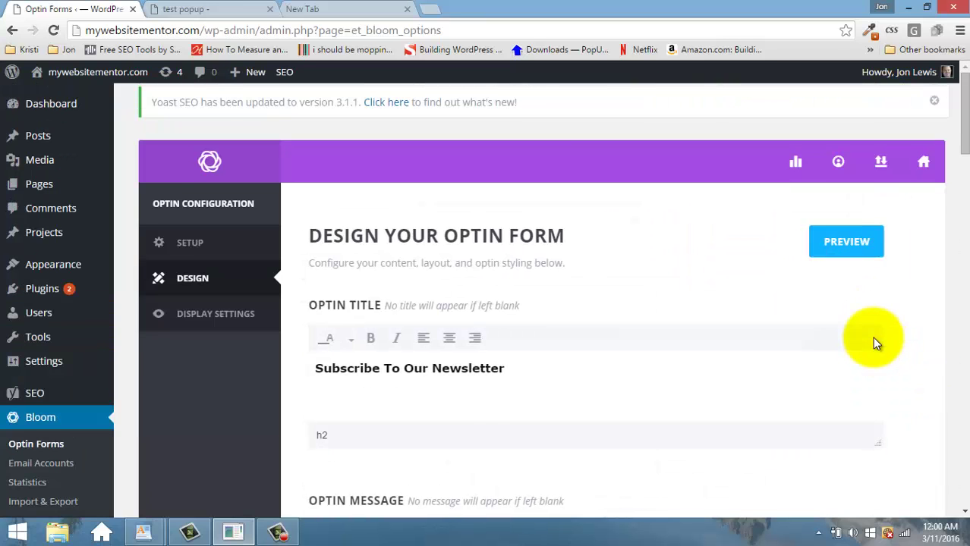
{"action": "scroll", "coordinate": [785, 317], "scroll_direction": "down", "scroll_amount": 5}
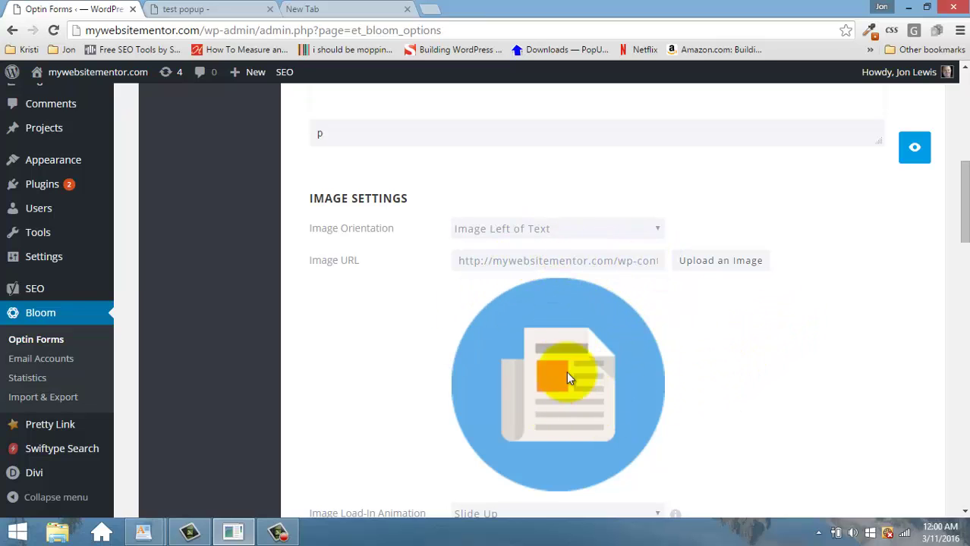
{"action": "scroll", "coordinate": [701, 365], "scroll_direction": "down", "scroll_amount": 1}
{"action": "scroll", "coordinate": [701, 360], "scroll_direction": "up", "scroll_amount": 10}
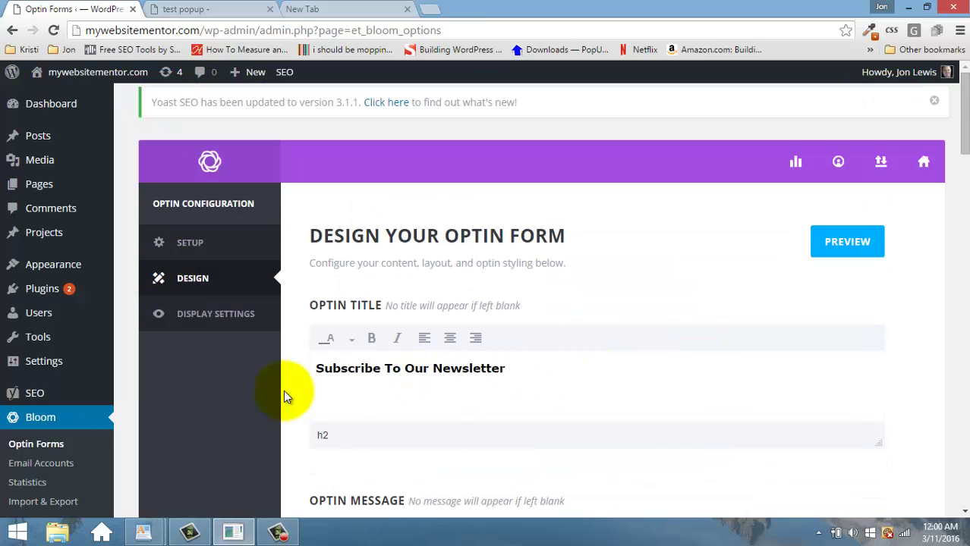
{"action": "scroll", "coordinate": [595, 387], "scroll_direction": "down", "scroll_amount": 3}
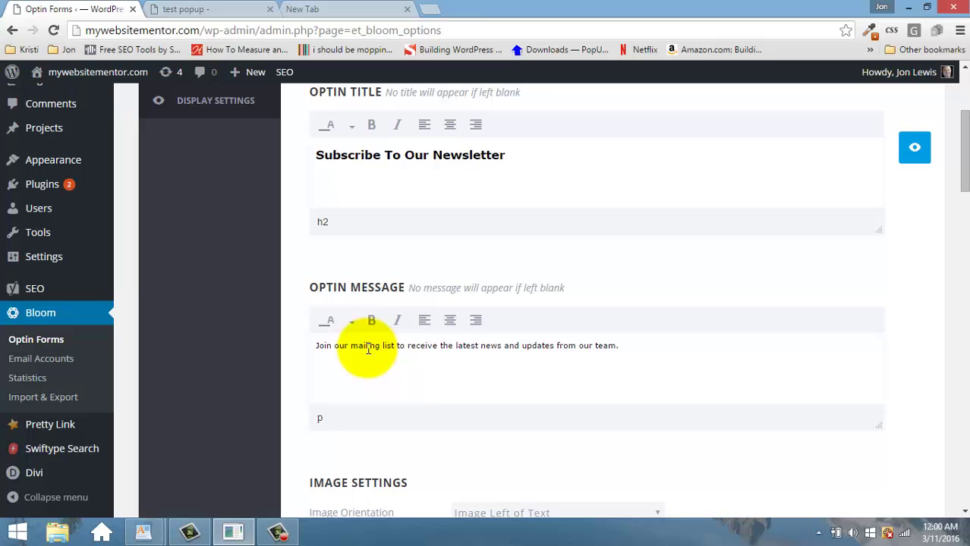
{"action": "scroll", "coordinate": [677, 367], "scroll_direction": "down", "scroll_amount": 2}
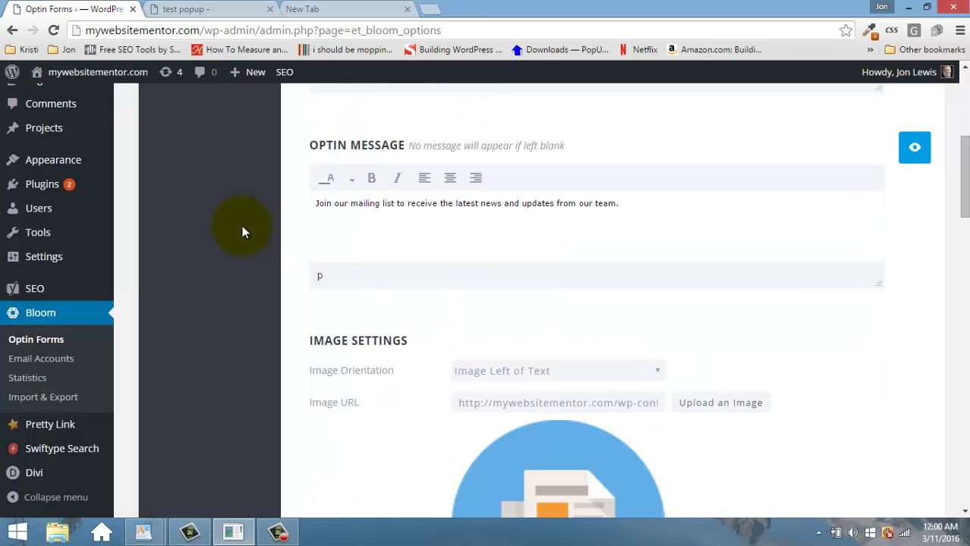
{"action": "scroll", "coordinate": [461, 256], "scroll_direction": "down", "scroll_amount": 8}
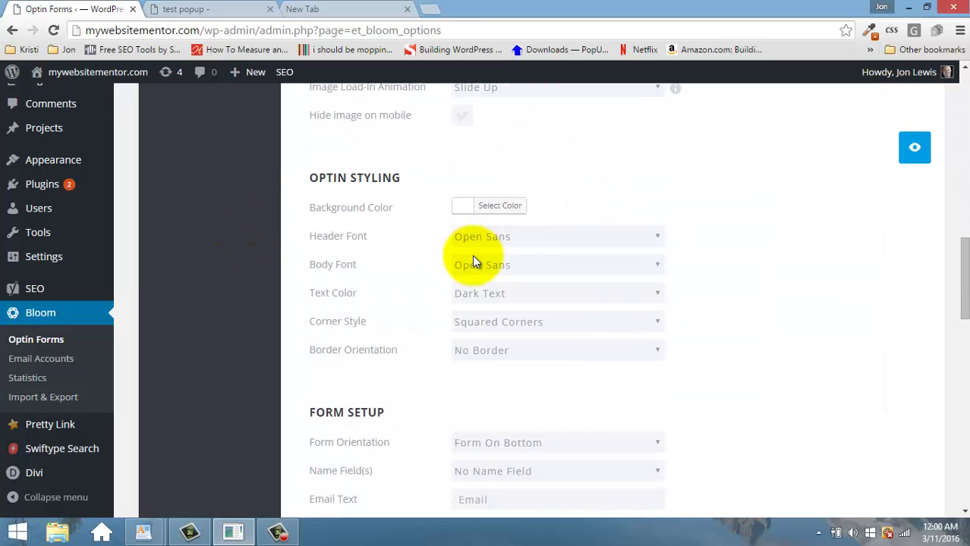
{"action": "scroll", "coordinate": [448, 346], "scroll_direction": "down", "scroll_amount": 1}
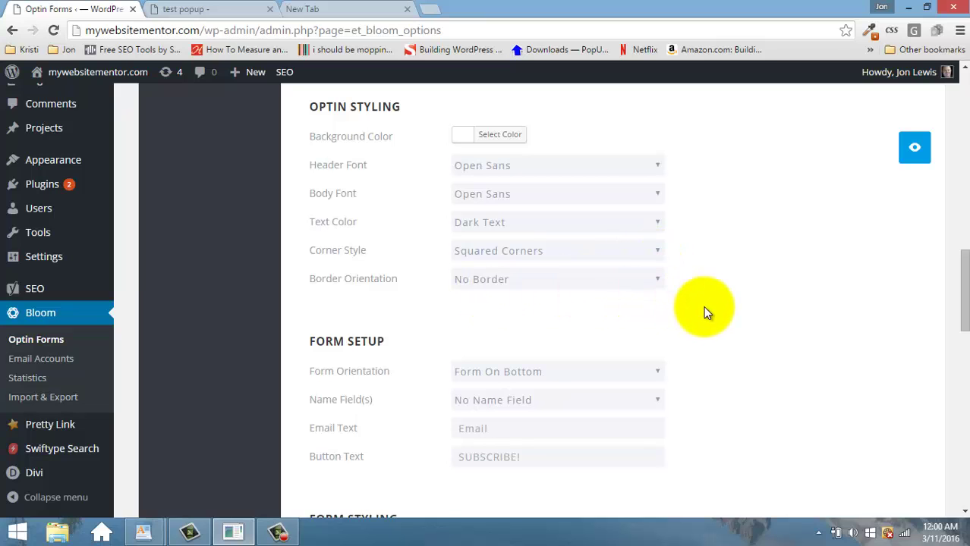
{"action": "scroll", "coordinate": [703, 307], "scroll_direction": "down", "scroll_amount": 2}
{"action": "scroll", "coordinate": [485, 298], "scroll_direction": "down", "scroll_amount": 3}
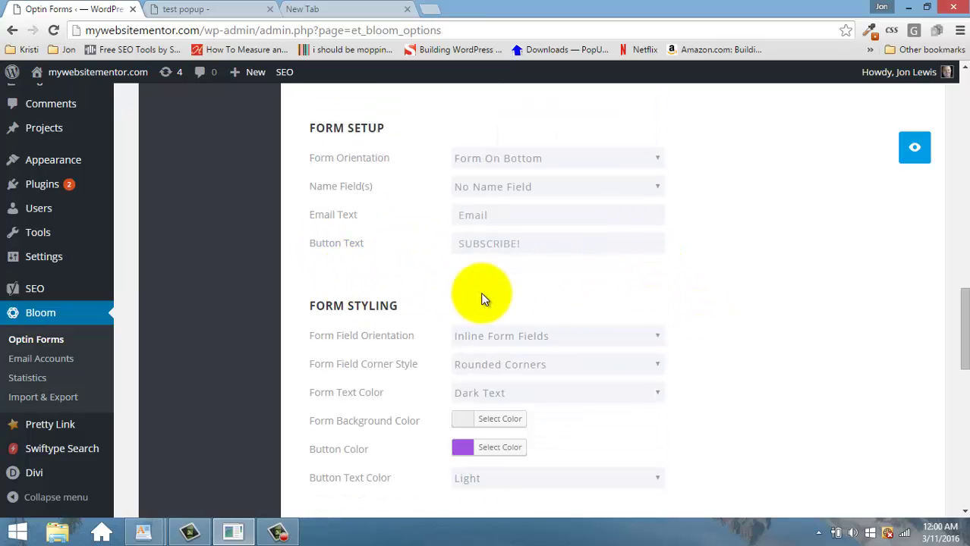
{"action": "scroll", "coordinate": [535, 287], "scroll_direction": "down", "scroll_amount": 1}
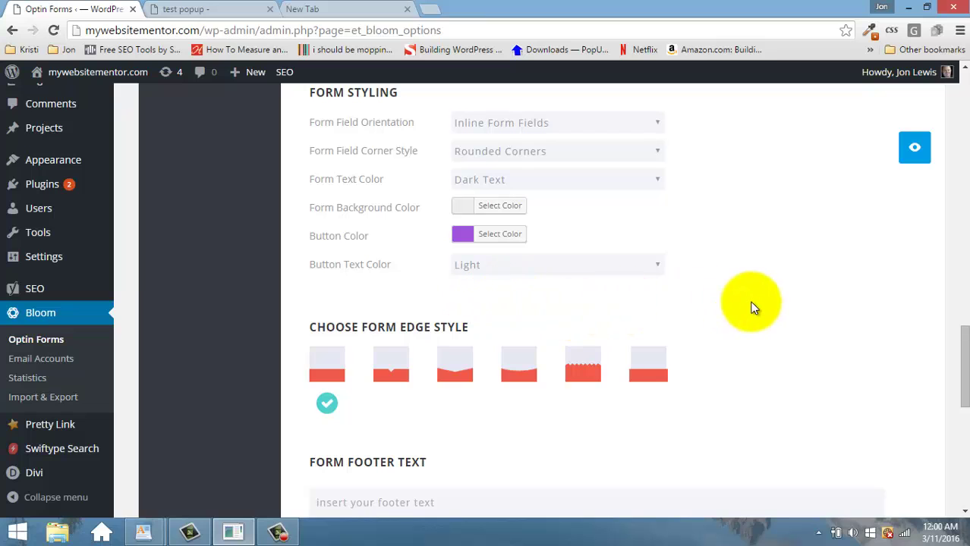
{"action": "scroll", "coordinate": [763, 292], "scroll_direction": "down", "scroll_amount": 6}
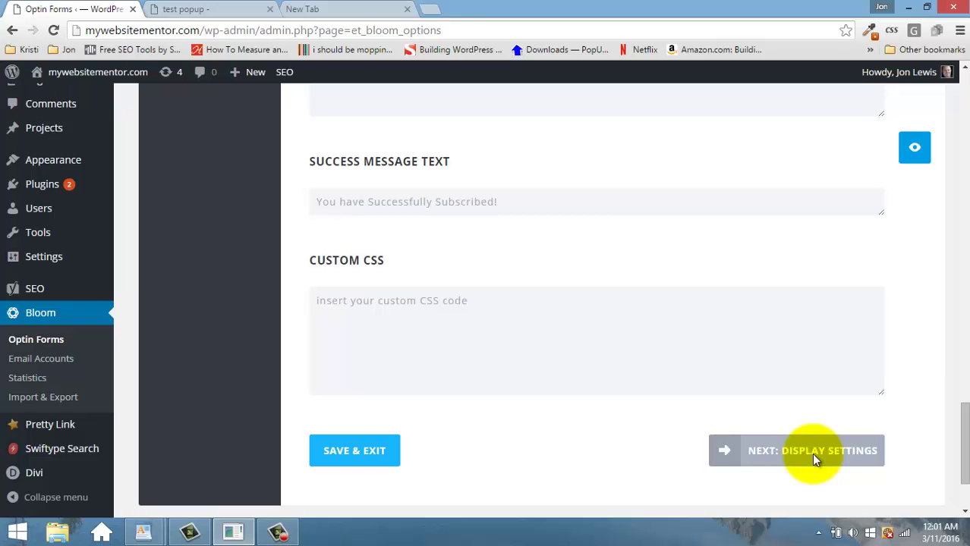
- In Display Settings, turn off the Time Delay and Bottom of Post triggers
{"action": "left_click", "coordinate": [812, 457]}
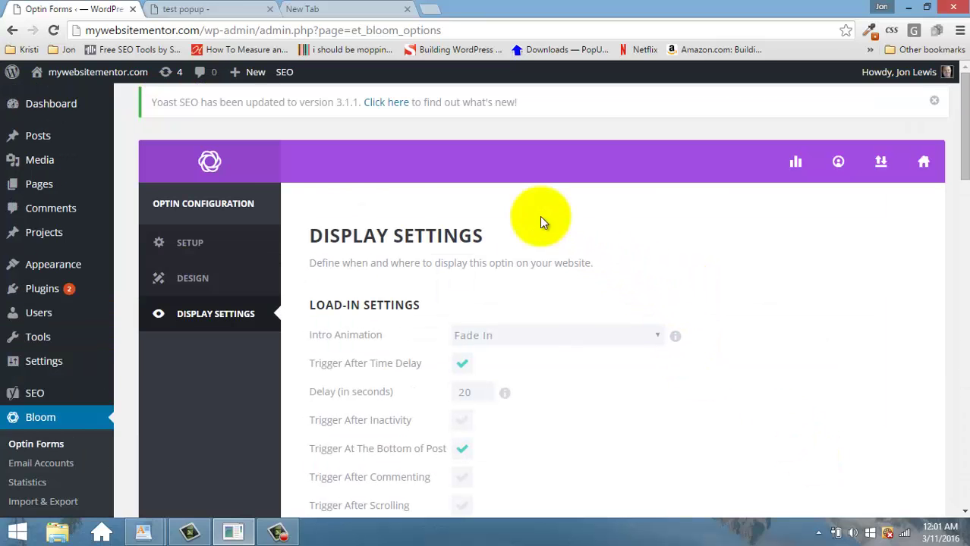
{"action": "scroll", "coordinate": [375, 273], "scroll_direction": "down", "scroll_amount": 1}
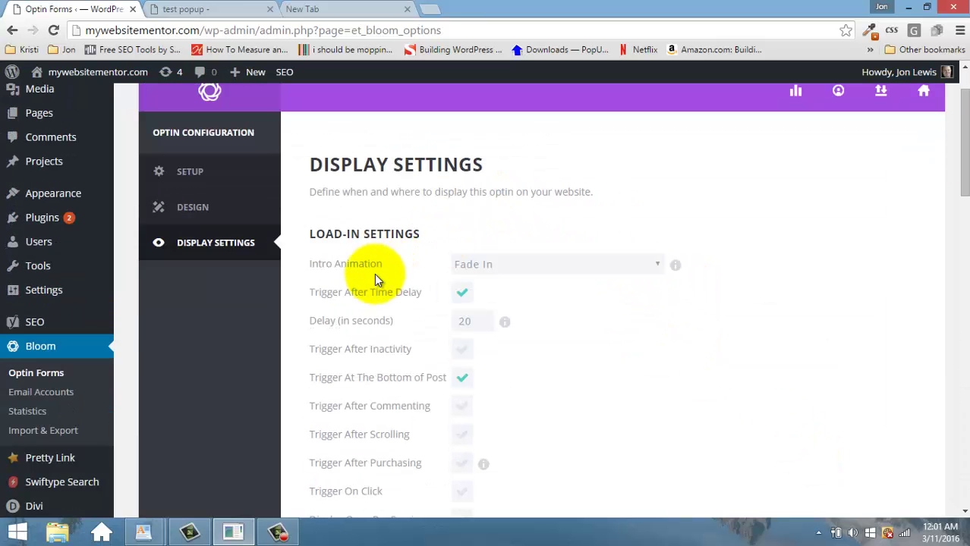
{"action": "left_click", "coordinate": [462, 294]}
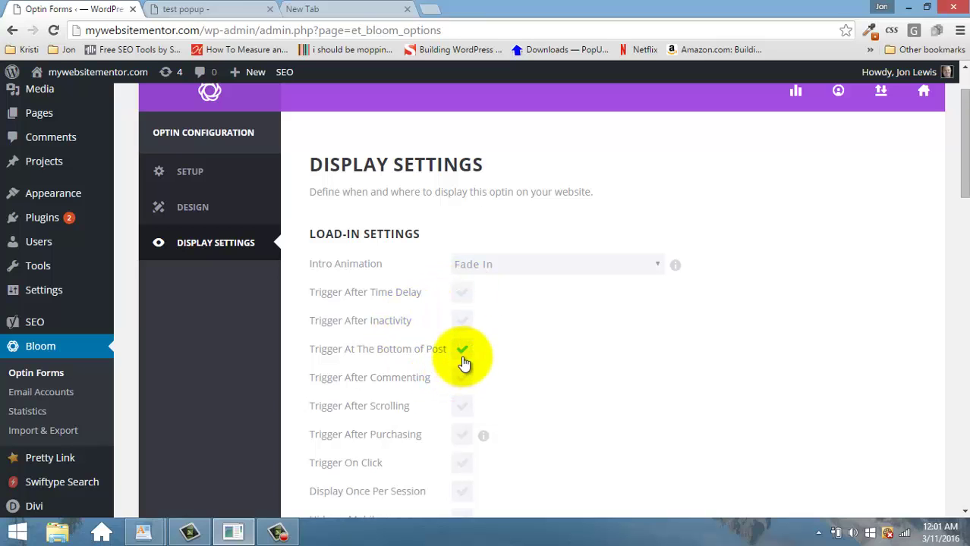
{"action": "left_click", "coordinate": [436, 355]}
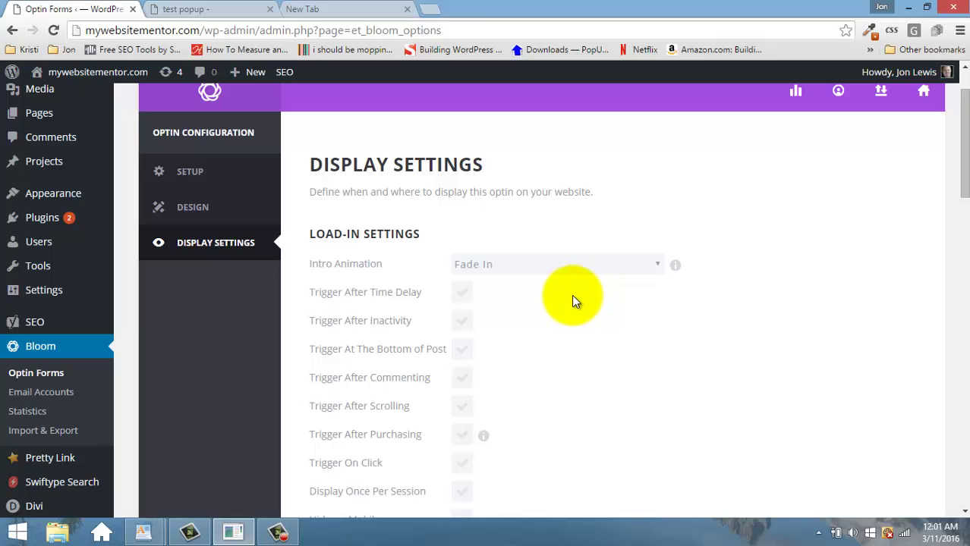
- Enable Trigger On Click with the CSS selector .trigger_popup
{"action": "scroll", "coordinate": [566, 320], "scroll_direction": "down", "scroll_amount": 2}
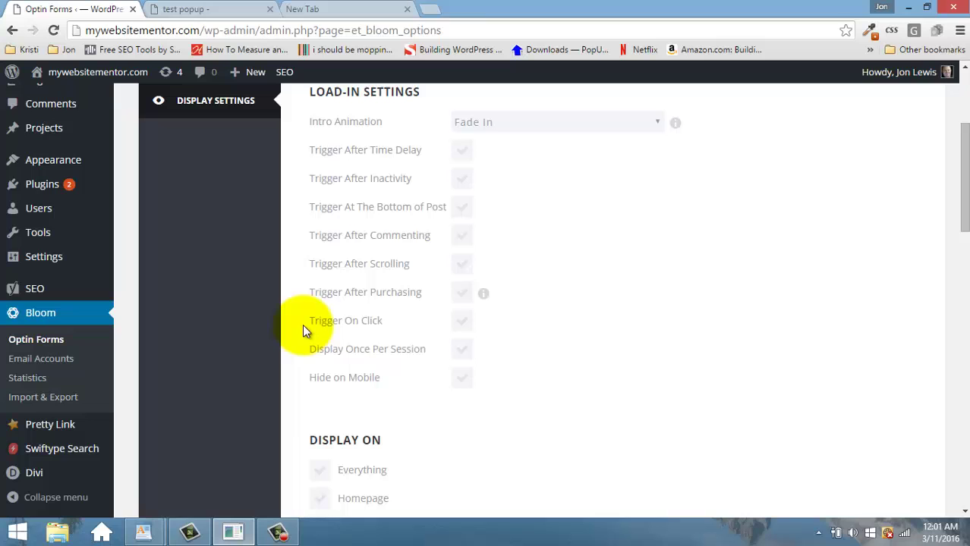
{"action": "left_click", "coordinate": [464, 322]}
{"action": "left_click", "coordinate": [515, 348]}
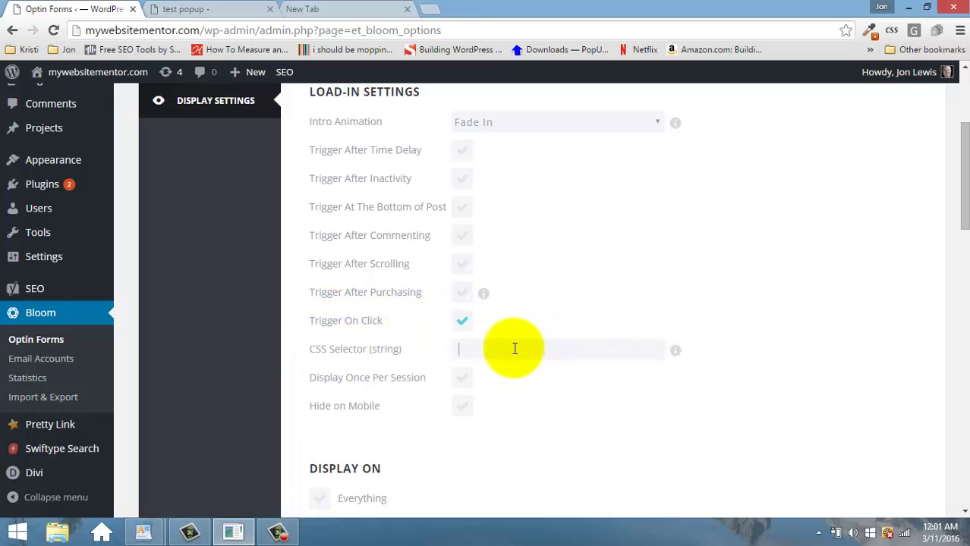
{"action": "type", "text": "."}
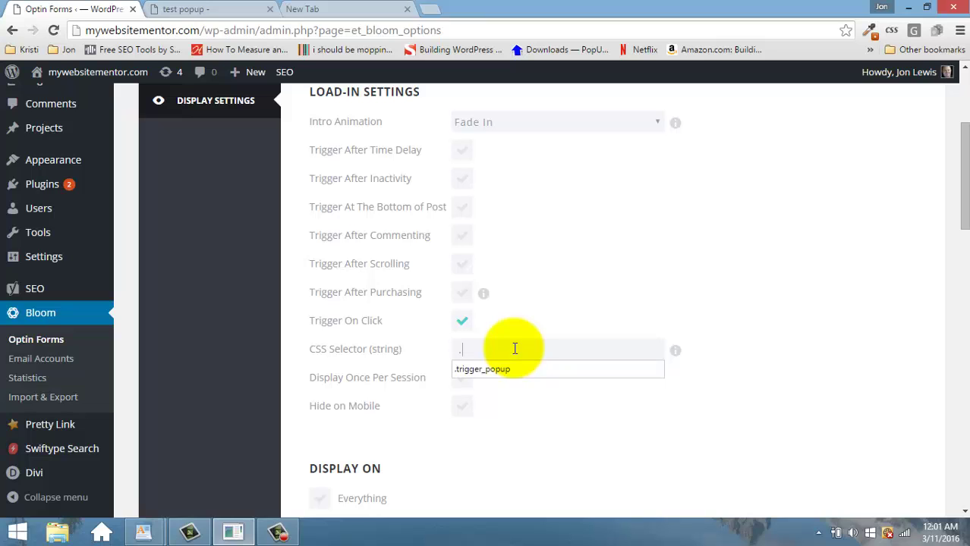
{"action": "left_click", "coordinate": [473, 371]}
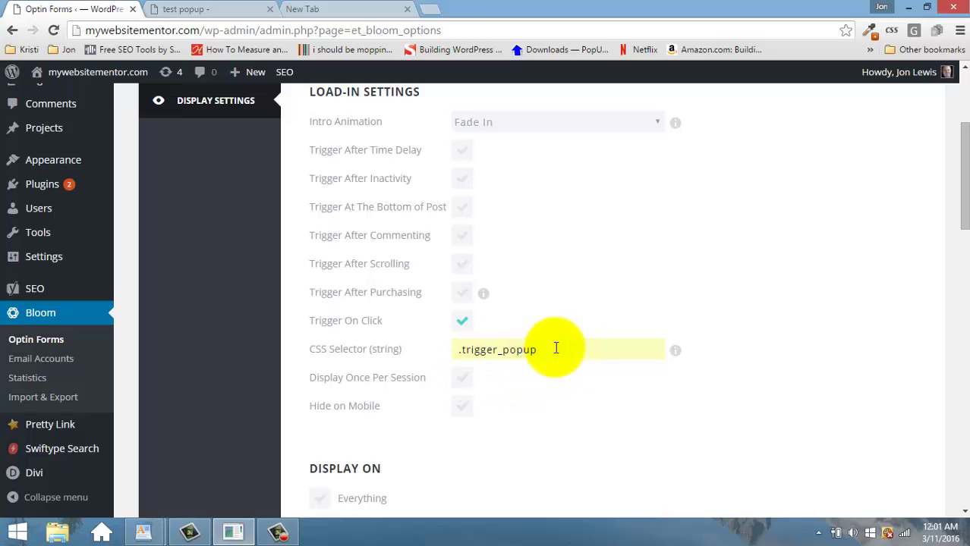
- Show the optin on pages and save the optin
{"action": "scroll", "coordinate": [572, 351], "scroll_direction": "down", "scroll_amount": 2}
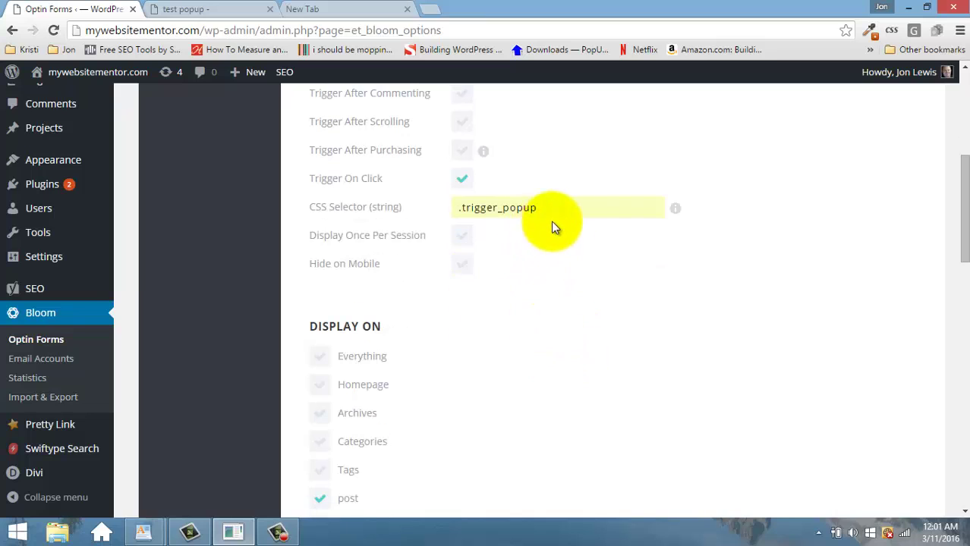
{"action": "scroll", "coordinate": [573, 238], "scroll_direction": "down", "scroll_amount": 1}
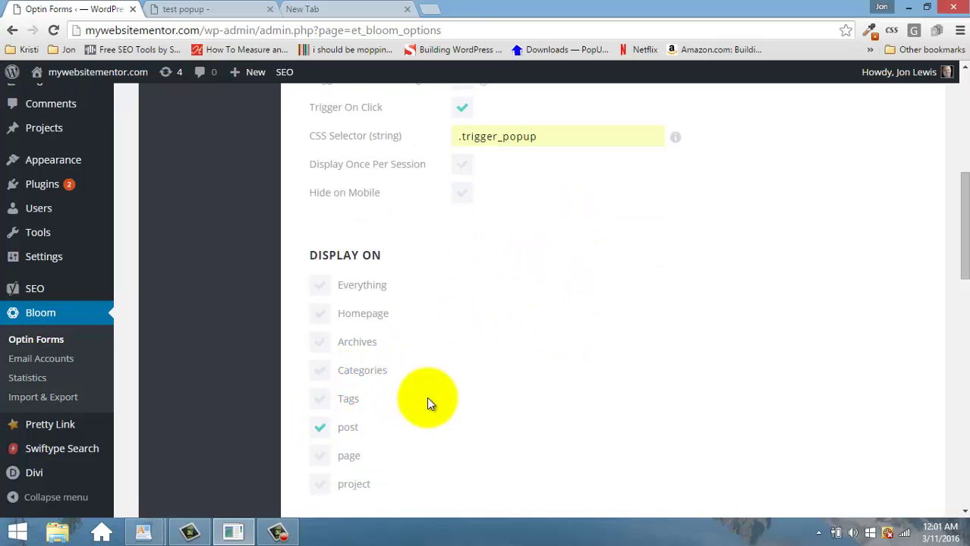
{"action": "scroll", "coordinate": [470, 383], "scroll_direction": "down", "scroll_amount": 2}
{"action": "left_click", "coordinate": [322, 317]}
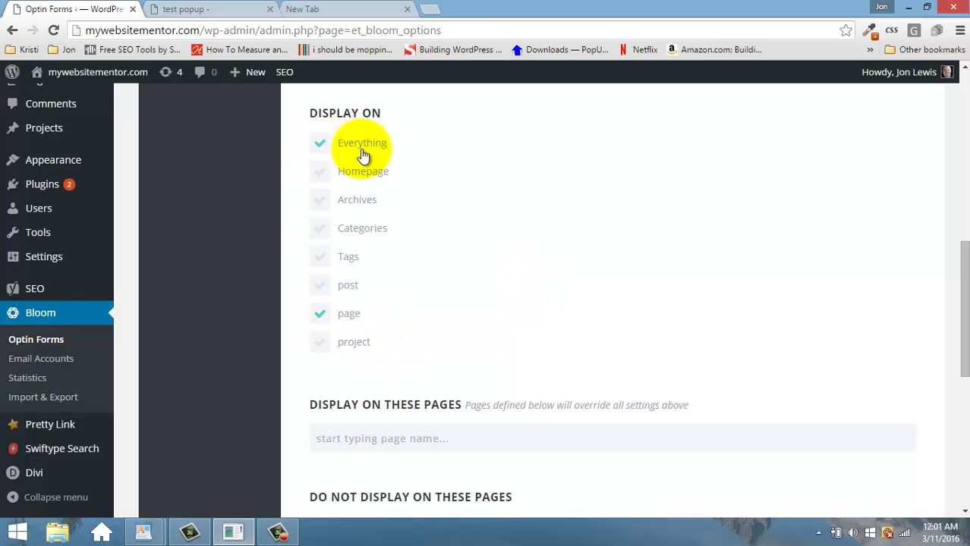
{"action": "scroll", "coordinate": [633, 294], "scroll_direction": "up", "scroll_amount": 3}
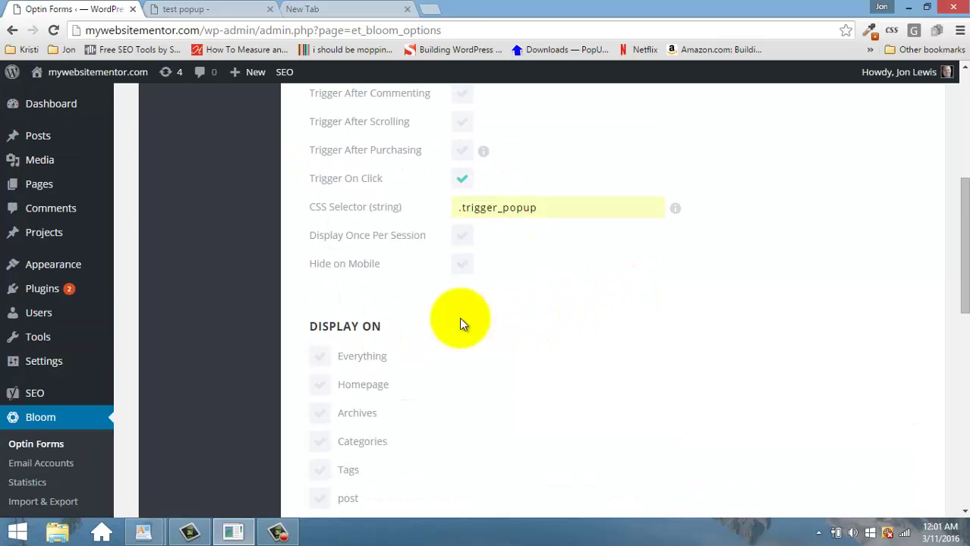
{"action": "scroll", "coordinate": [602, 325], "scroll_direction": "down", "scroll_amount": 2}
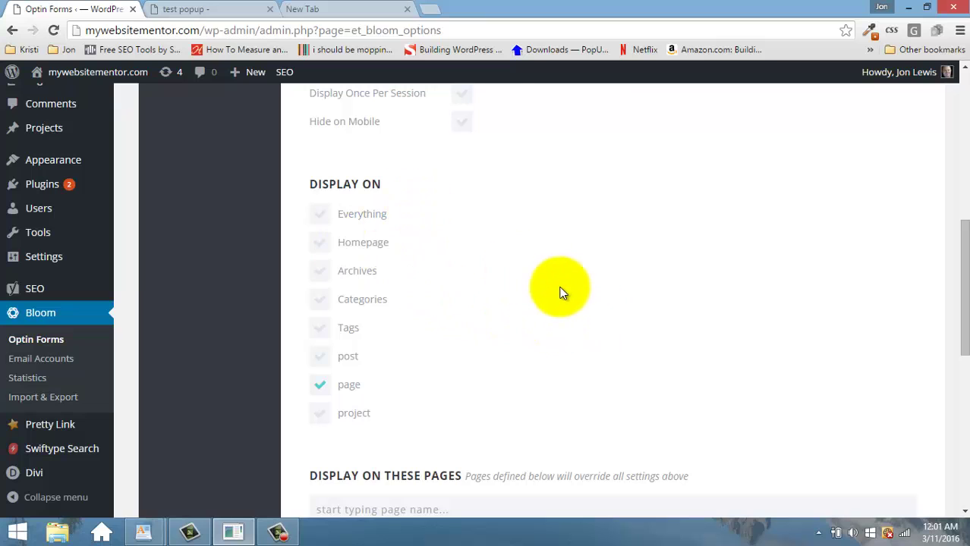
{"action": "scroll", "coordinate": [558, 292], "scroll_direction": "down", "scroll_amount": 2}
{"action": "scroll", "coordinate": [557, 288], "scroll_direction": "down", "scroll_amount": 5}
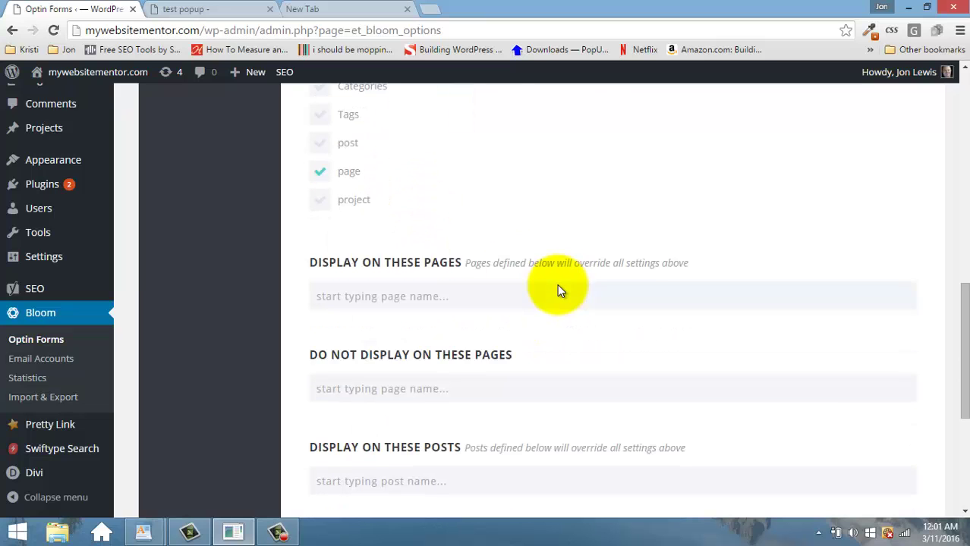
{"action": "left_click", "coordinate": [380, 337]}
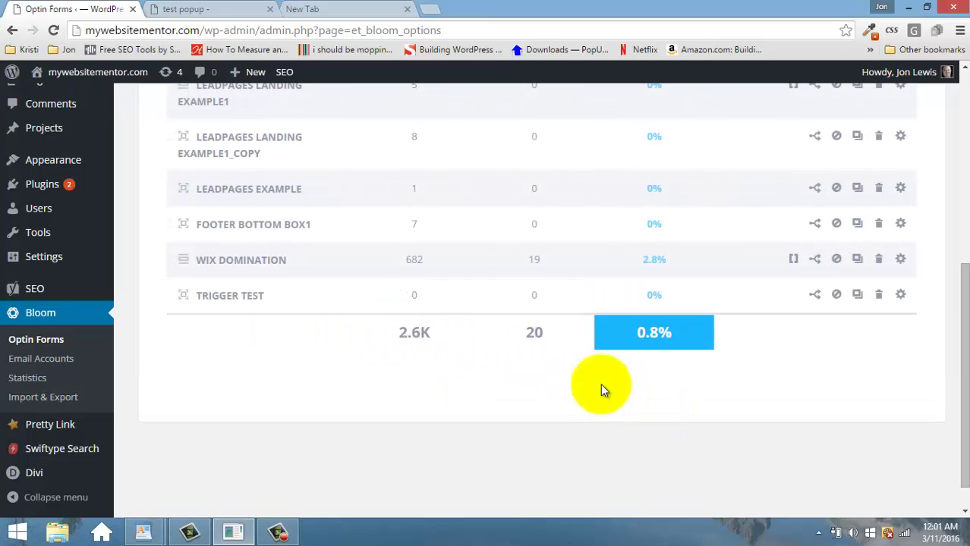
- Reload the test popup page and confirm Click Here! opens the Subscribe To Our Newsletter popup
{"action": "left_click", "coordinate": [228, 10]}
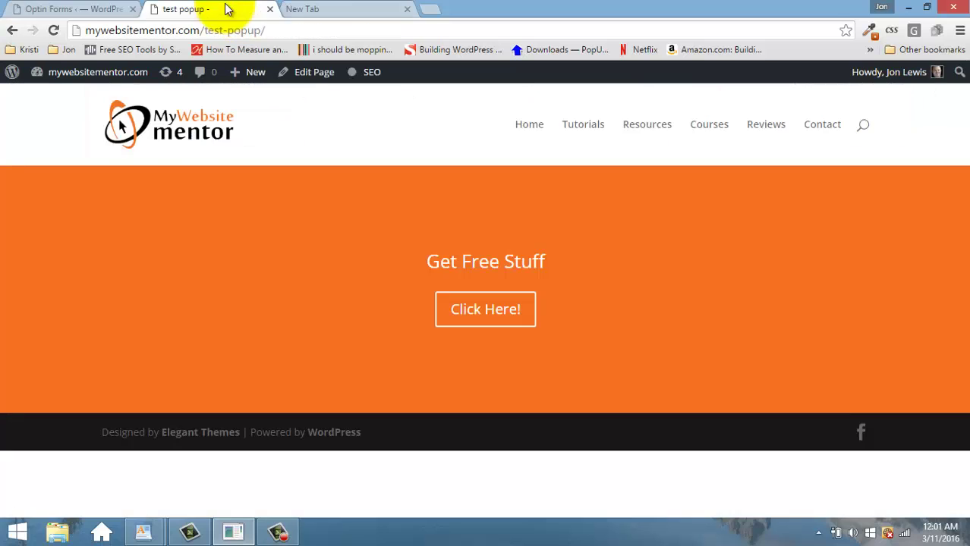
{"action": "left_click", "coordinate": [54, 31]}
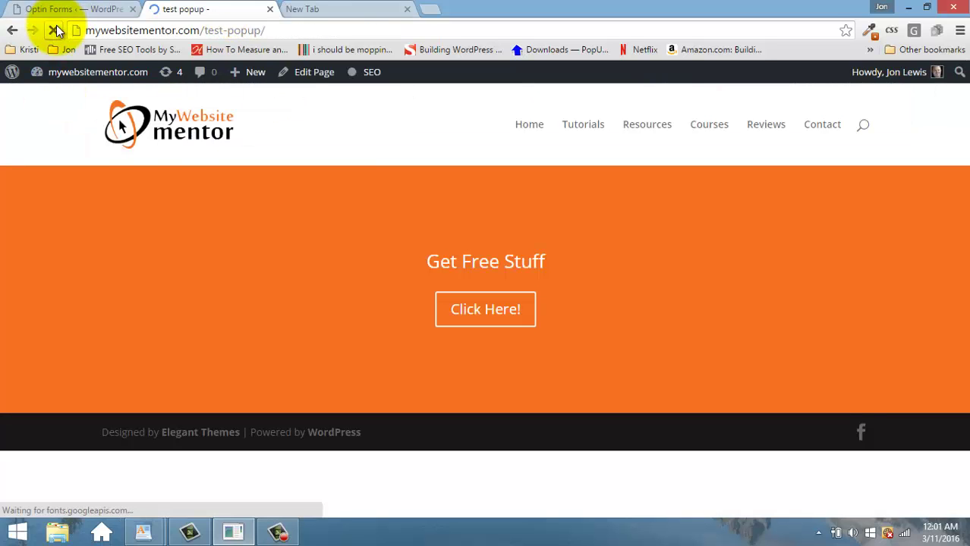
{"action": "left_click", "coordinate": [481, 317]}
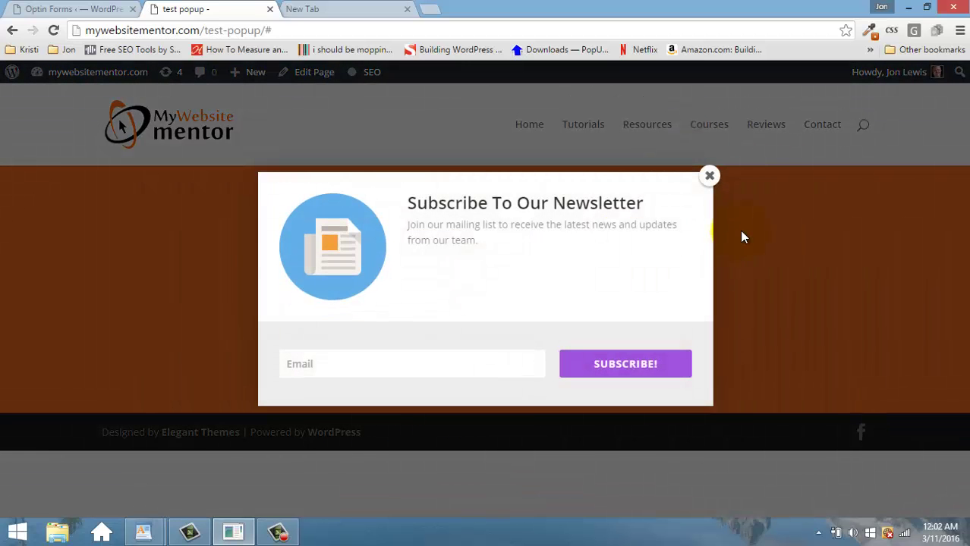